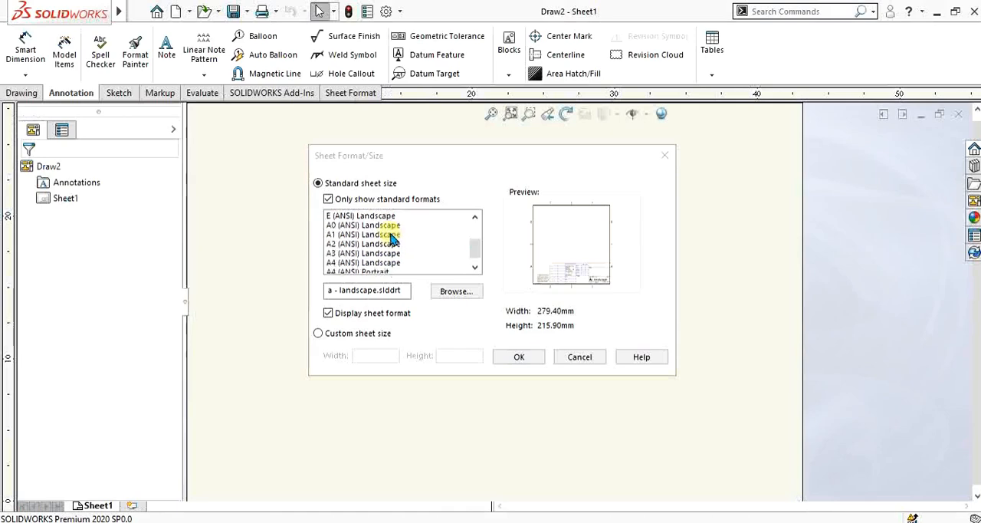
Step: Create the drawing sheet in the standard A (ANSI) Landscape size with its sheet format displayed
scroll(395, 241, up, 1)
scroll(388, 238, down, 2)
scroll(390, 238, down, 1)
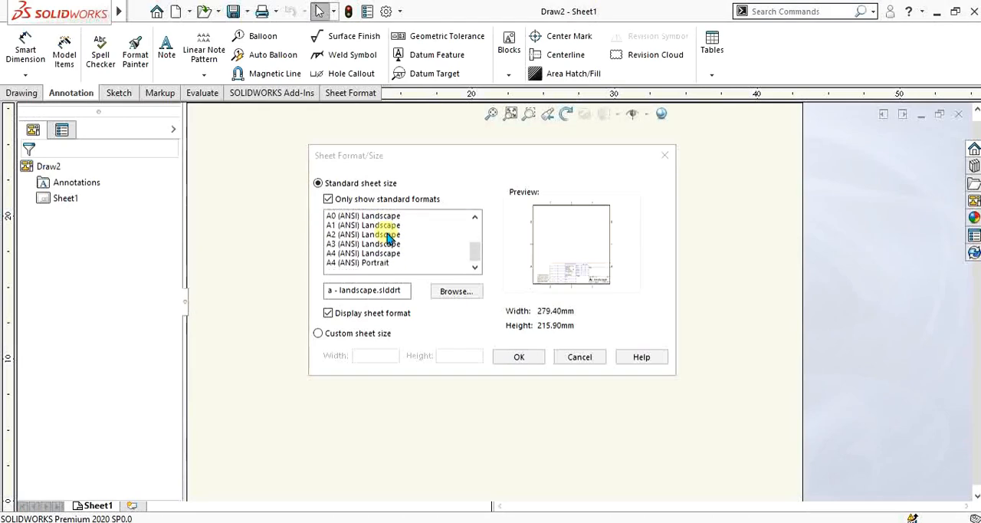
scroll(387, 246, up, 3)
scroll(383, 224, down, 3)
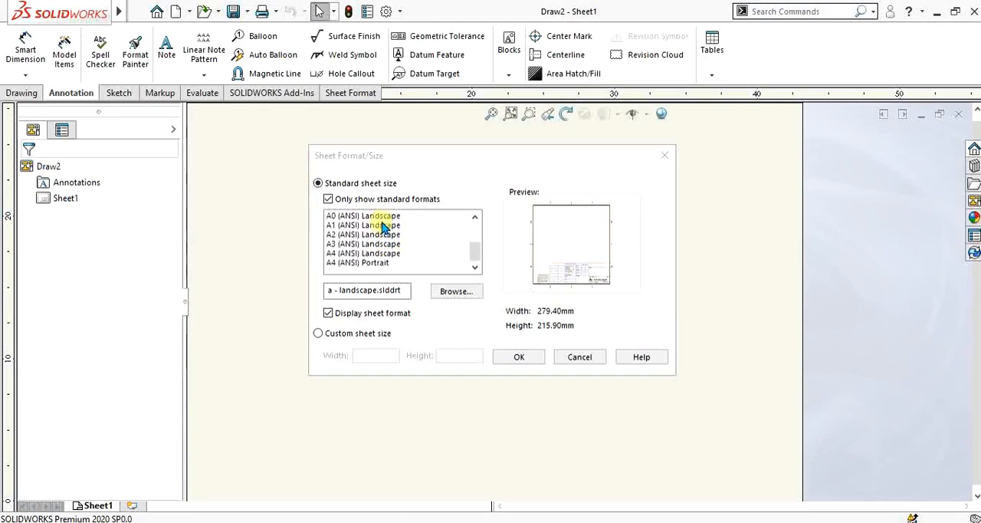
scroll(383, 227, up, 3)
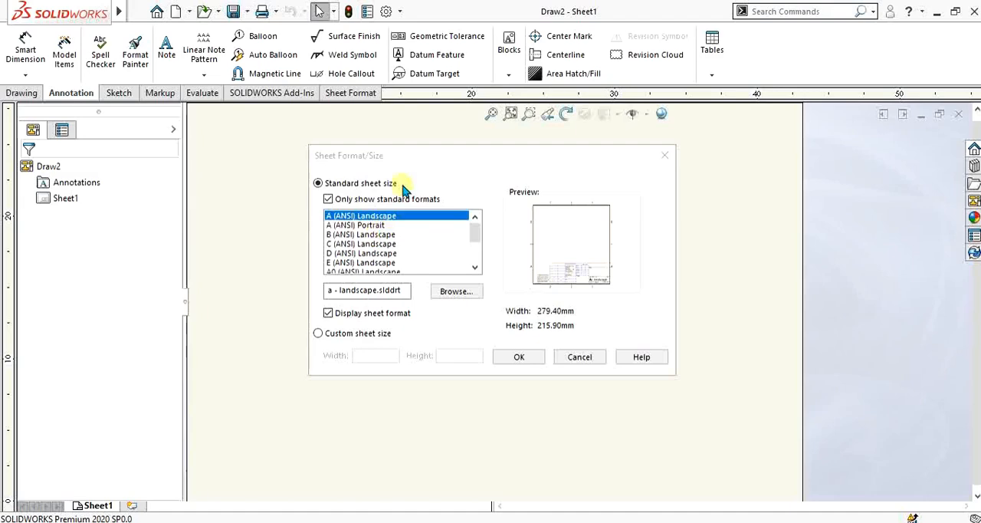
drag(392, 156, 361, 165)
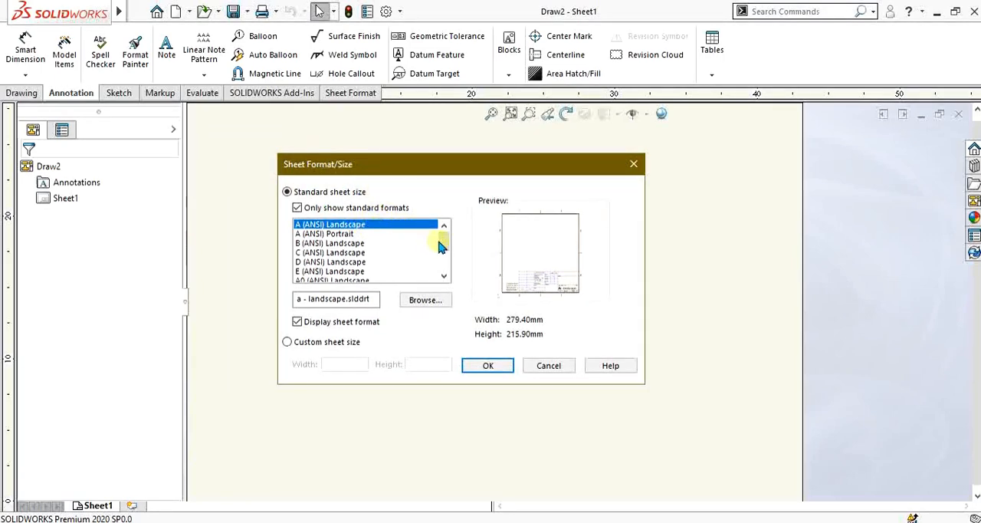
drag(441, 239, 442, 237)
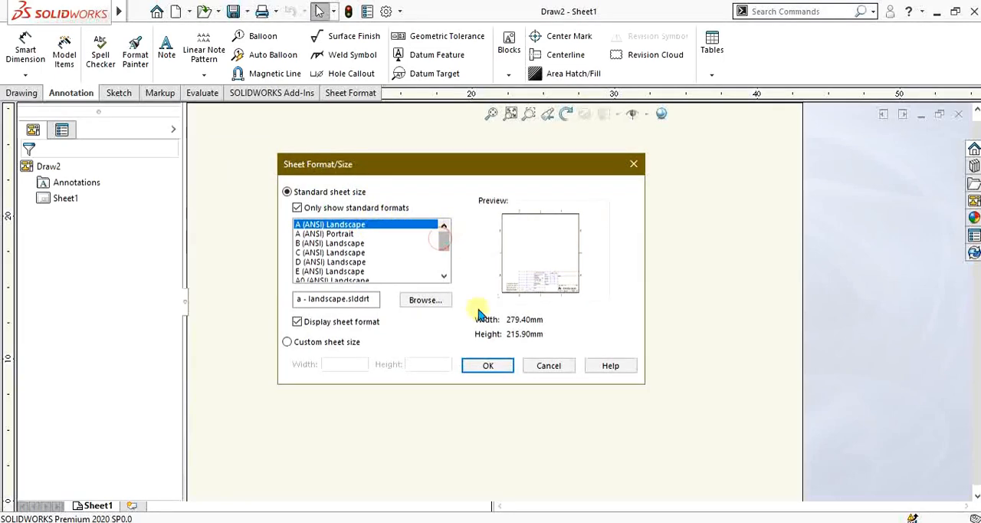
click(488, 365)
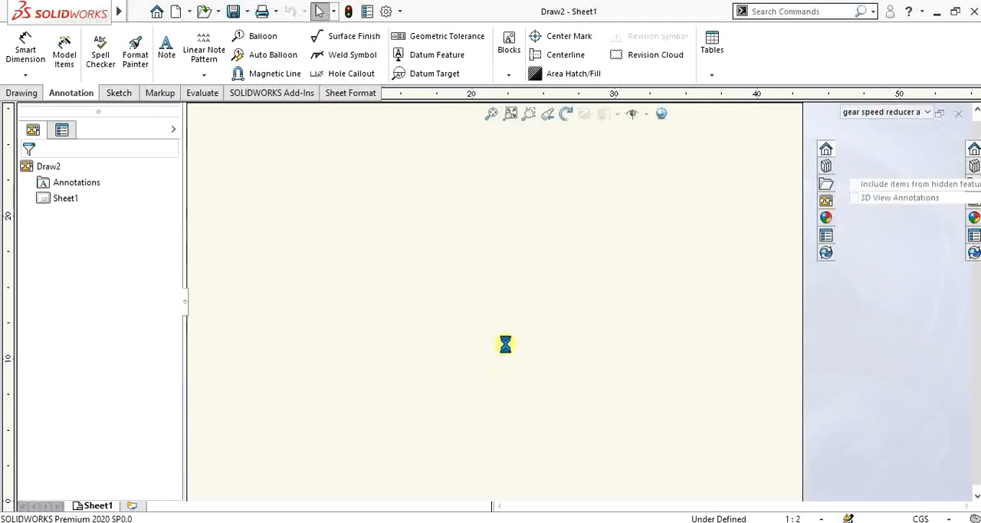
Step: Place a front model view of the gear speed reducer assembly in the sheet's upper left, with projected views below and to its right
scroll(575, 309, up, 3)
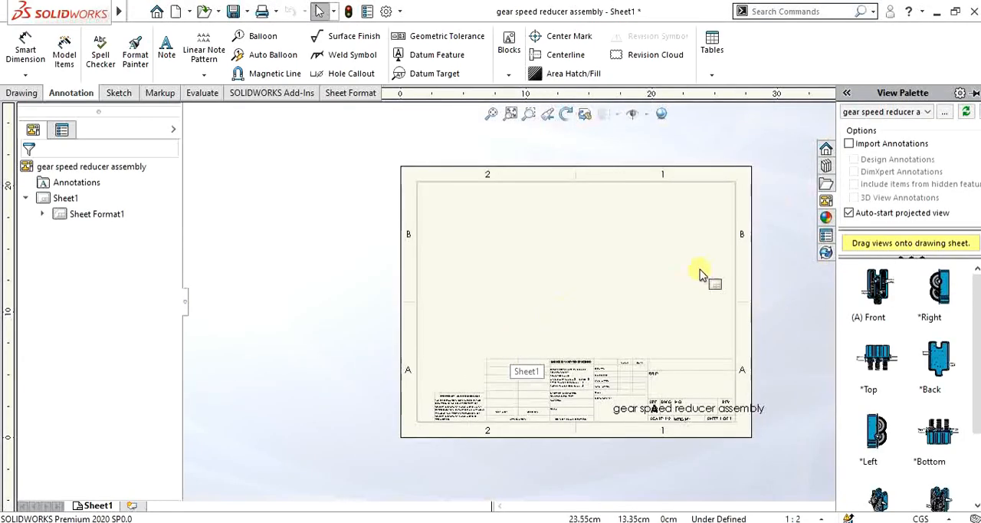
scroll(700, 269, down, 2)
scroll(624, 263, down, 1)
scroll(554, 310, up, 2)
scroll(554, 309, down, 1)
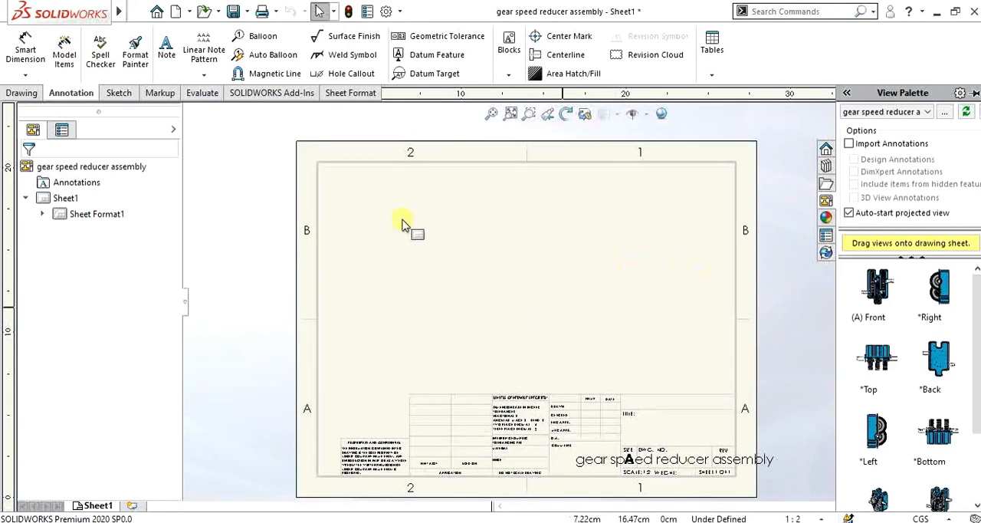
click(24, 95)
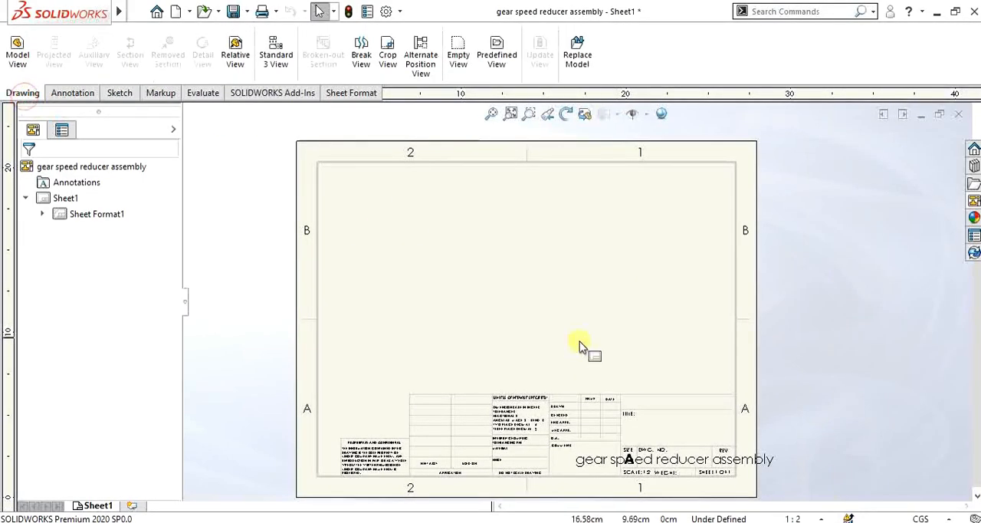
click(19, 56)
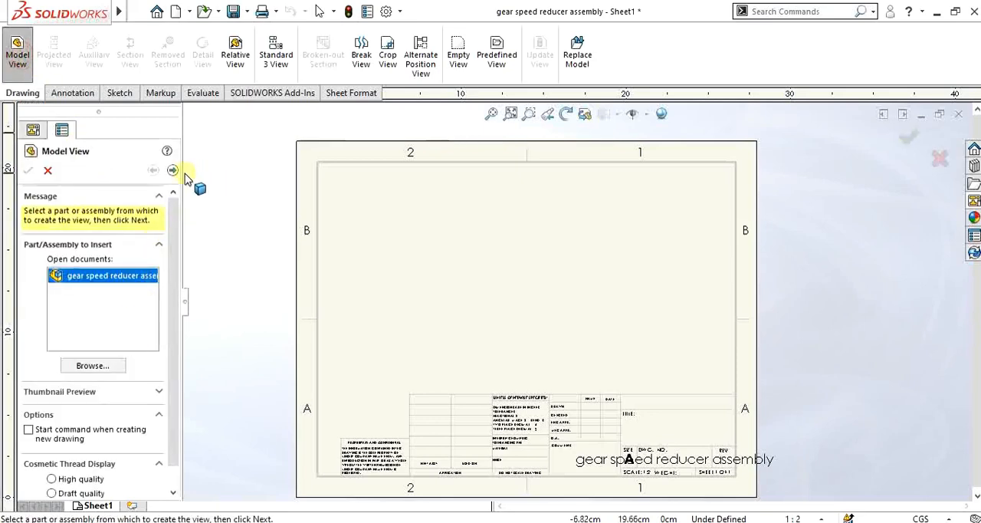
click(172, 173)
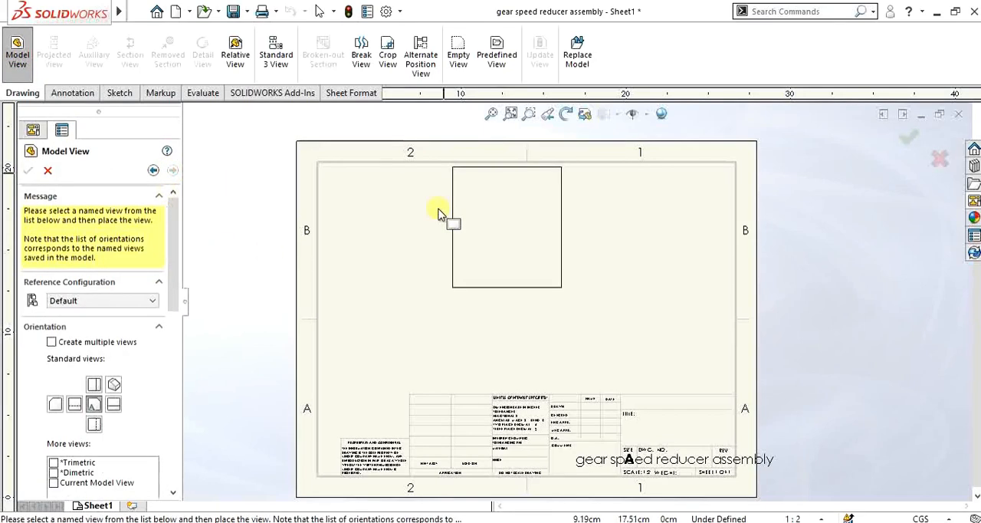
click(387, 232)
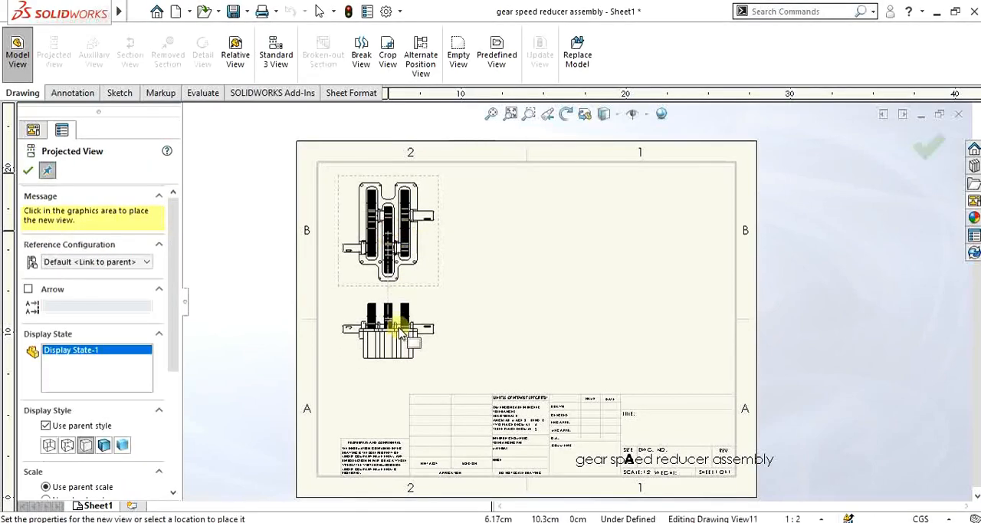
click(397, 329)
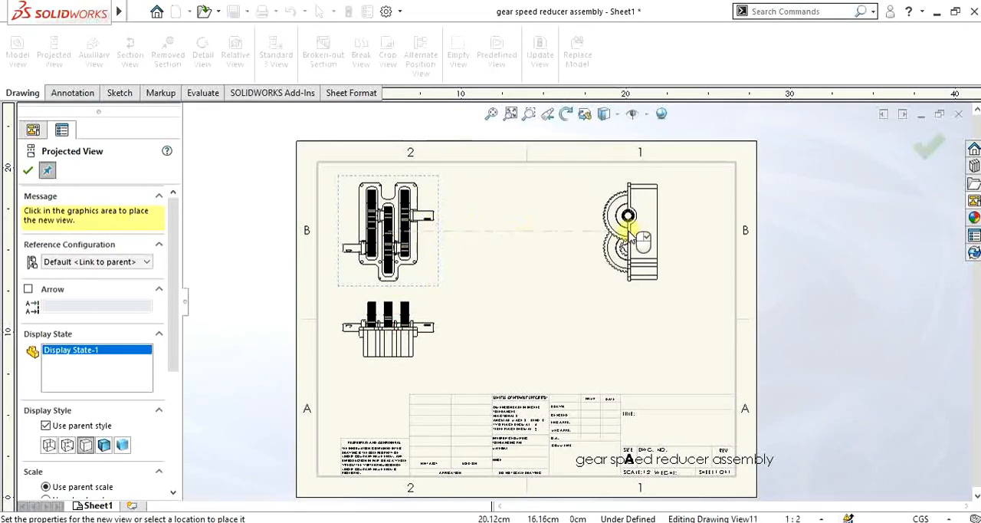
click(625, 219)
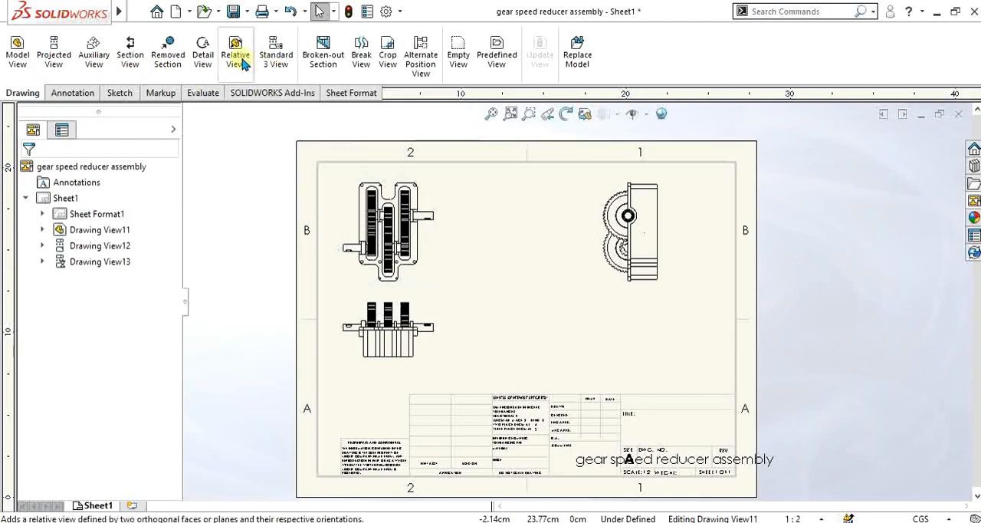
Step: Dimension the front view's short upper-right edge, the housing's lower right edge segment and the overall housing width above the view
click(83, 95)
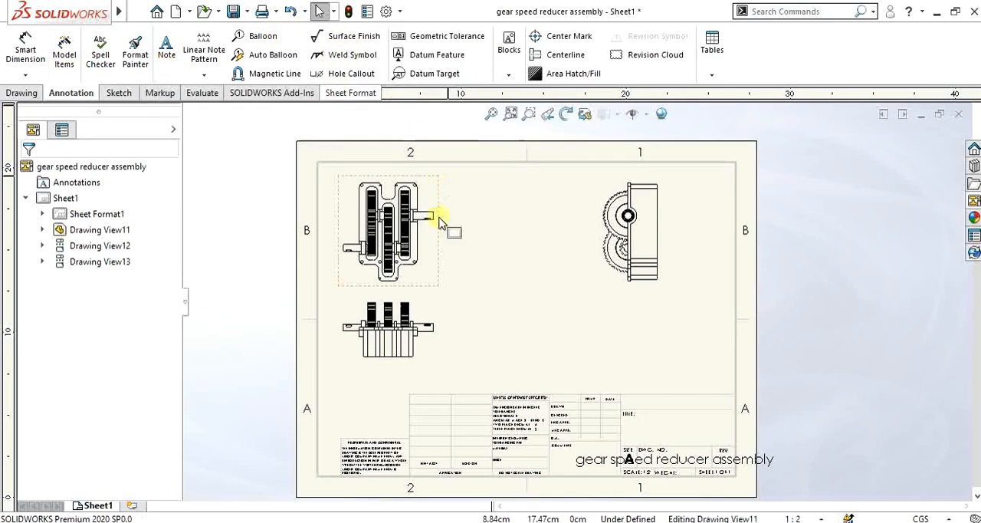
scroll(361, 197, down, 3)
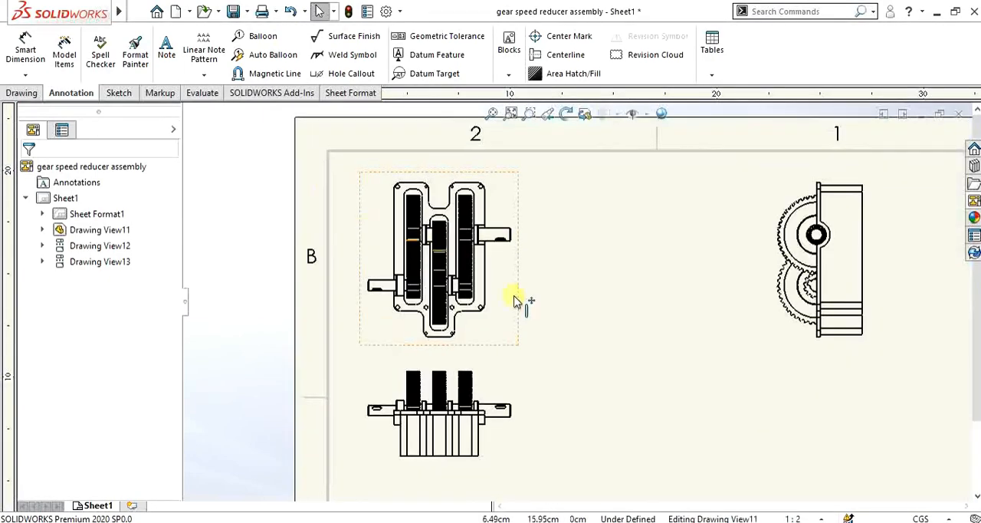
scroll(390, 265, down, 2)
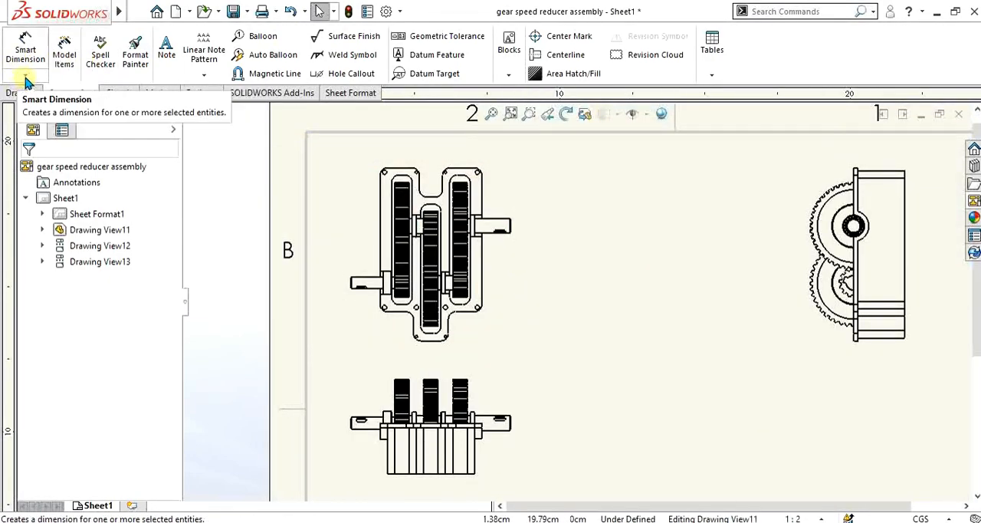
click(25, 49)
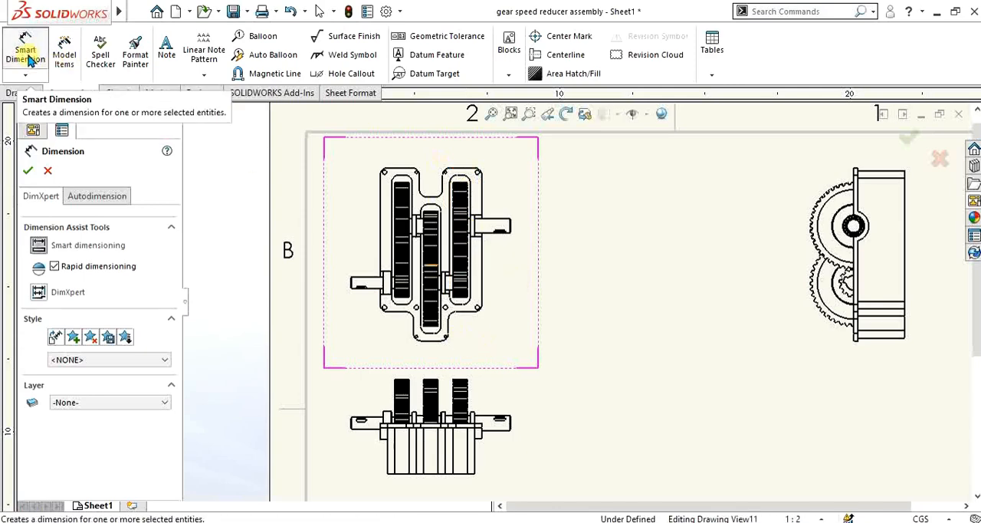
click(468, 184)
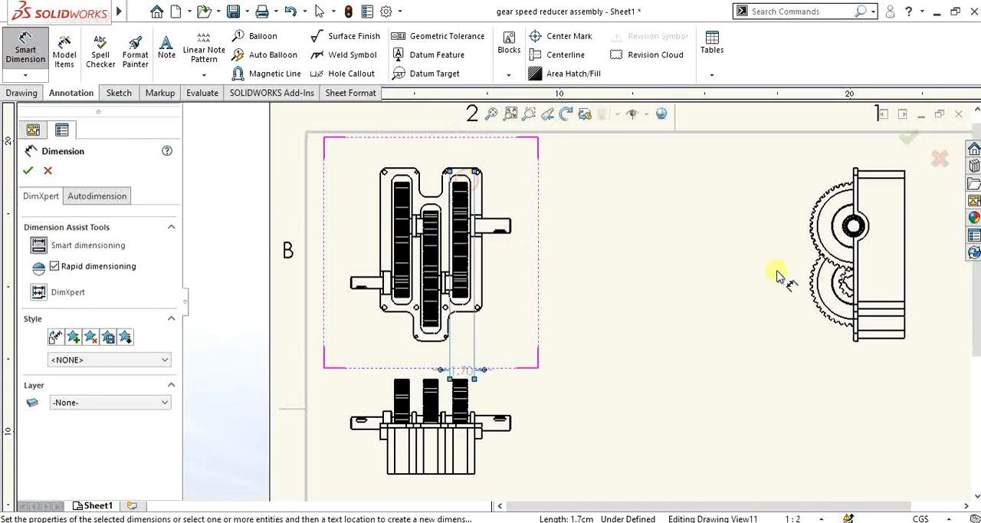
click(485, 267)
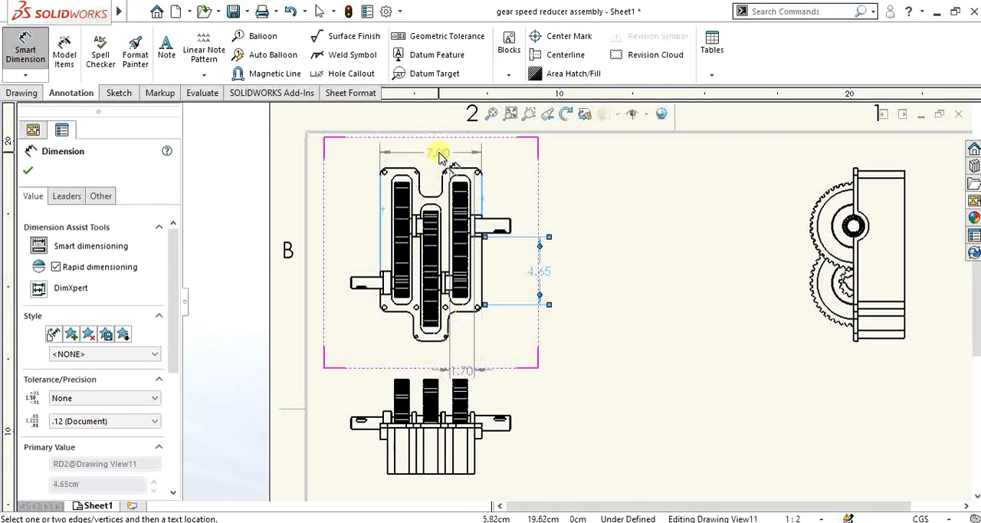
click(435, 150)
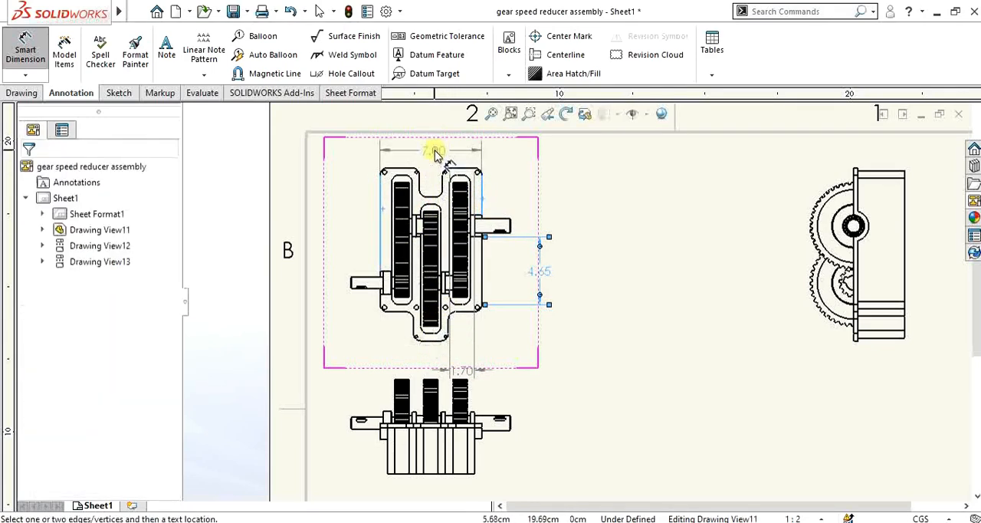
Step: Dimension the diameter of the output gear's large inner circle in the side view, placing the text to the upper left
scroll(583, 299, up, 1)
scroll(828, 211, down, 2)
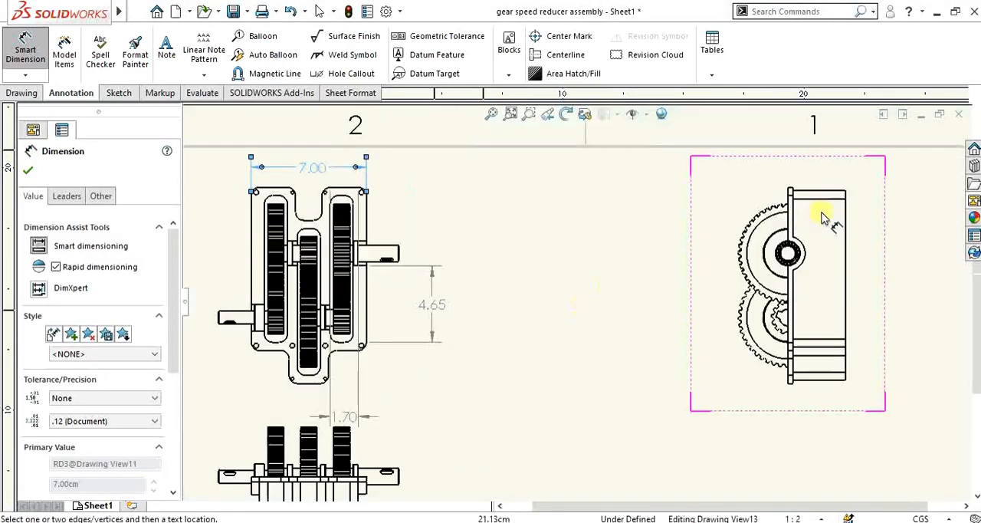
scroll(822, 217, down, 2)
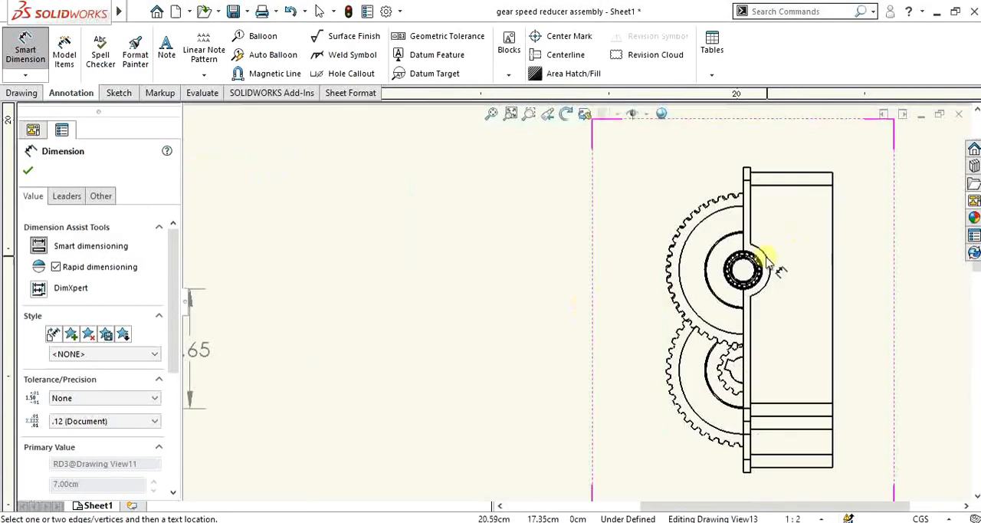
click(713, 221)
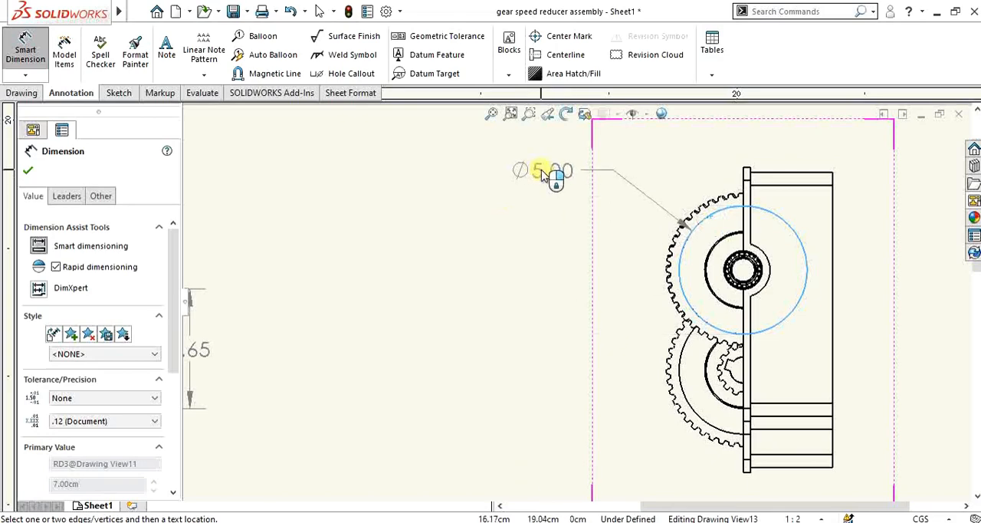
click(541, 173)
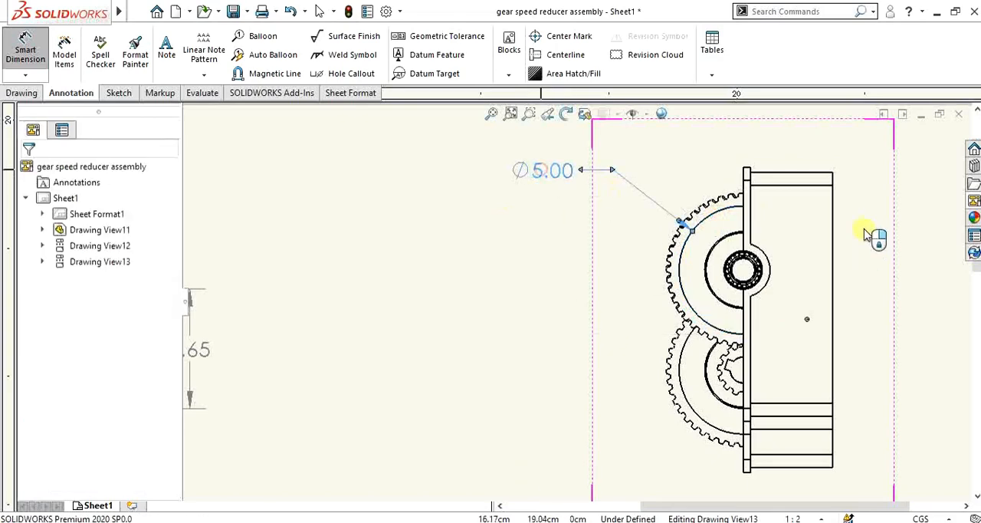
Step: Dimension the housing's height between its upper and lower edges in the side view, placing it left of the gears
click(797, 174)
click(803, 464)
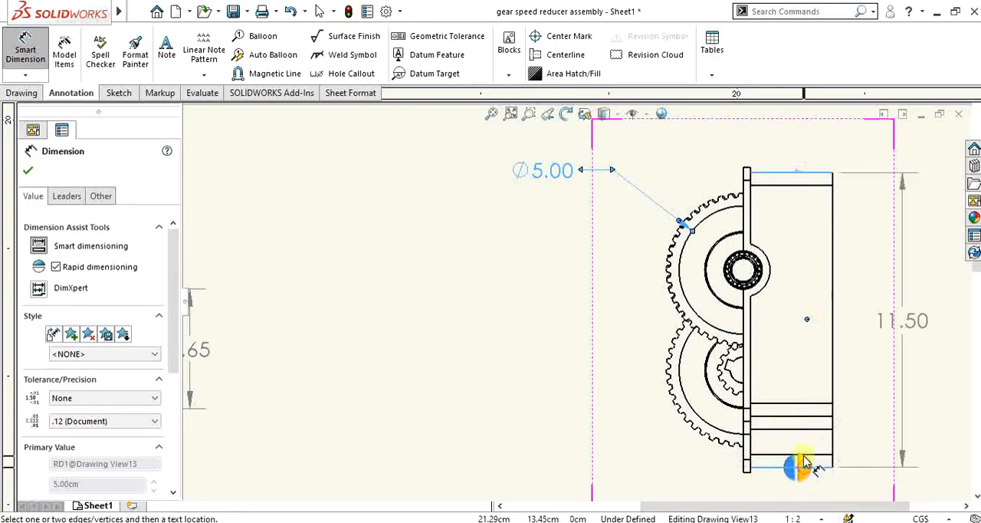
click(793, 469)
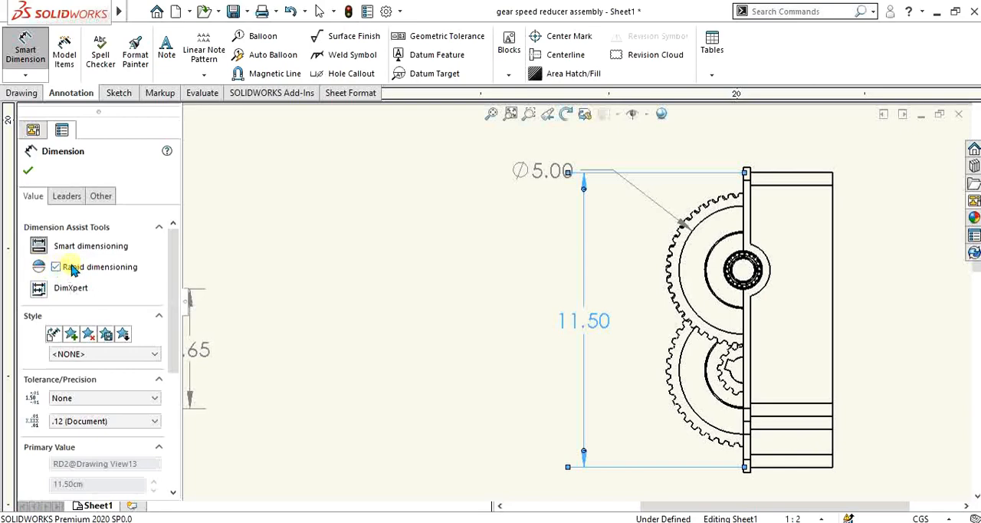
Step: Try .1234 precision on the side view's housing height dimension and return it to .12 (Document)
drag(172, 245, 175, 295)
click(105, 300)
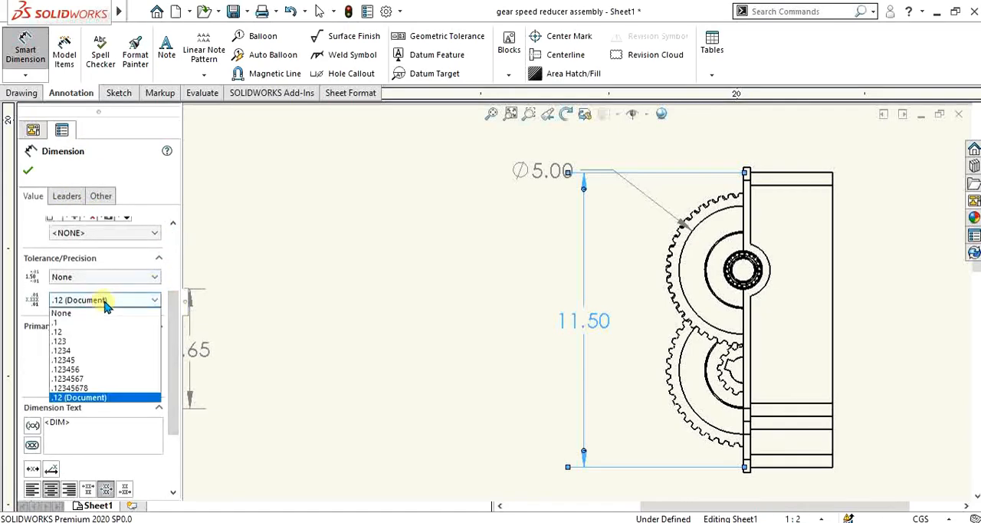
click(86, 352)
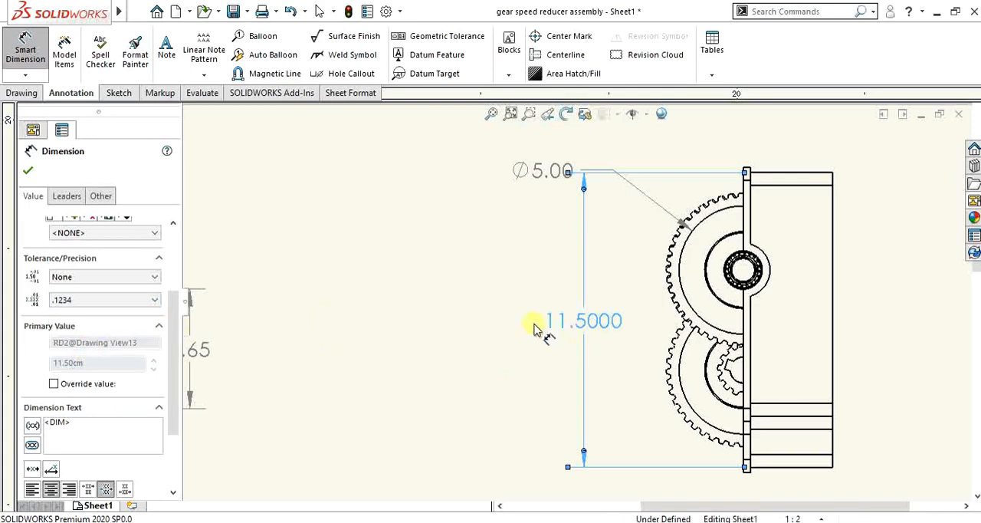
scroll(576, 373, up, 2)
scroll(580, 317, down, 2)
click(79, 299)
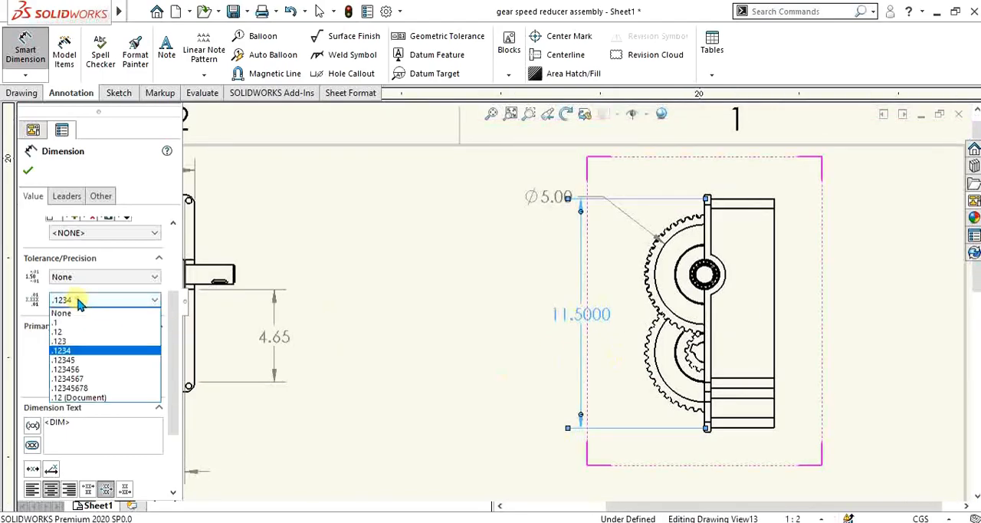
click(82, 398)
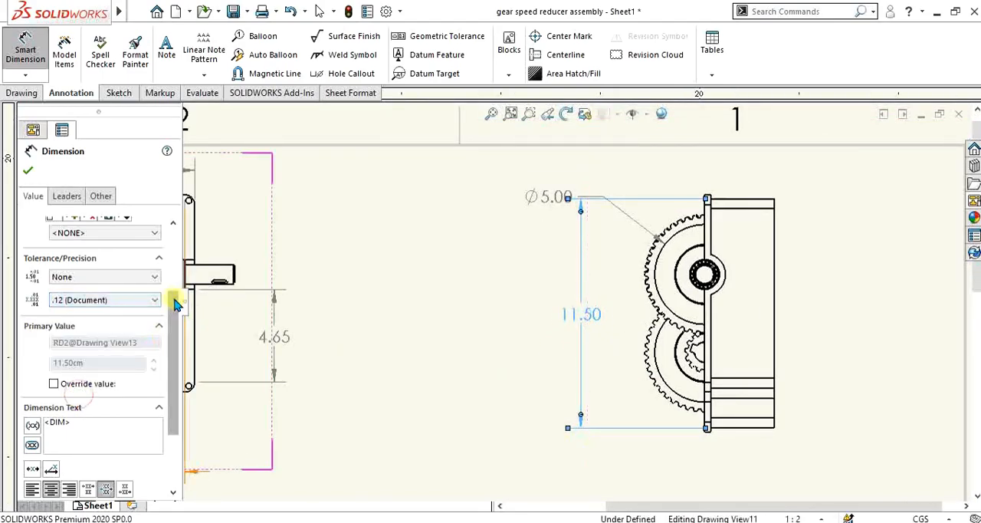
scroll(171, 307, down, 3)
scroll(170, 299, up, 2)
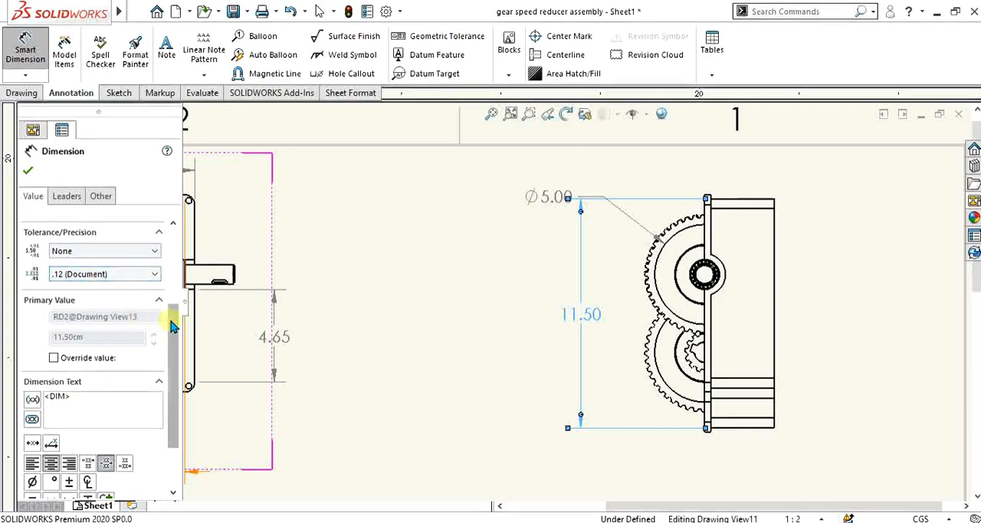
drag(171, 321, 175, 361)
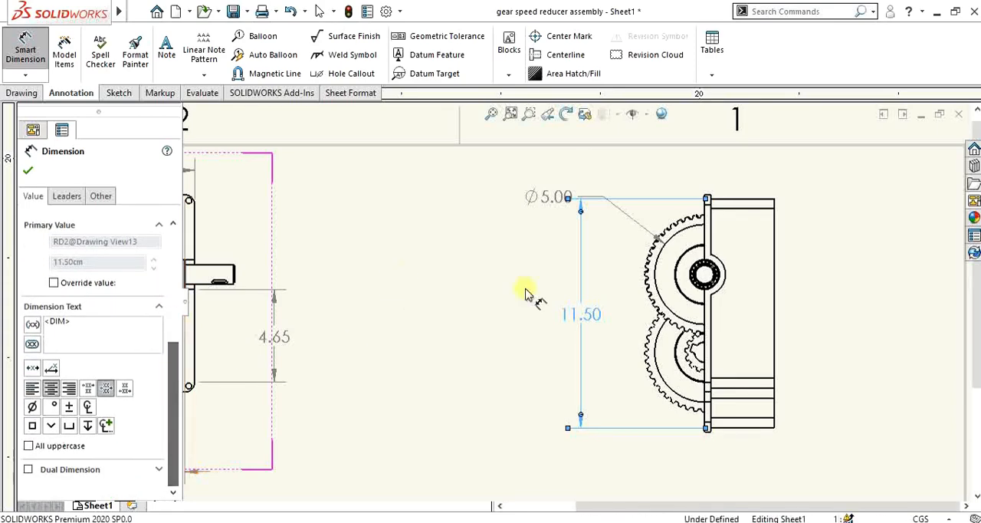
Step: Add a second housing height dimension between the upper and lower edges, placed to the right of the side view
scroll(576, 304, up, 1)
click(719, 217)
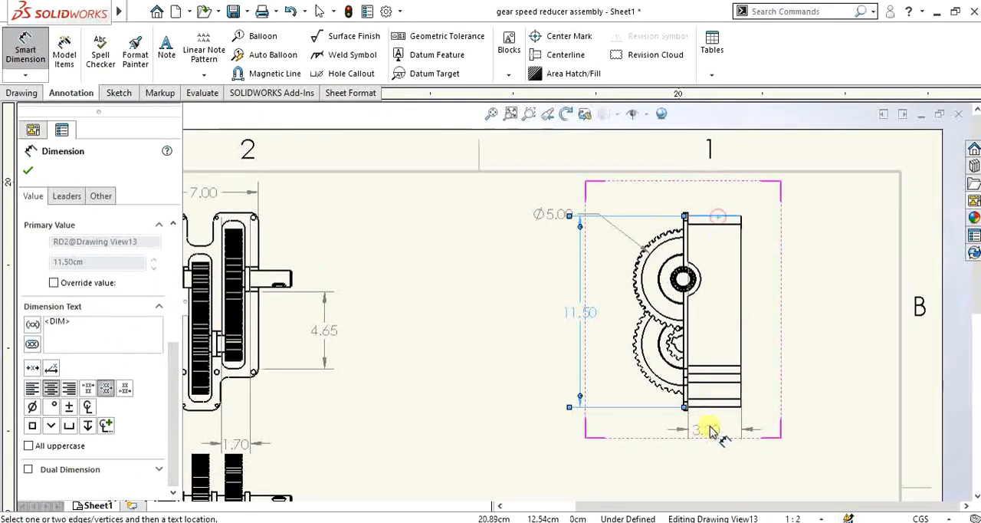
click(714, 406)
click(802, 293)
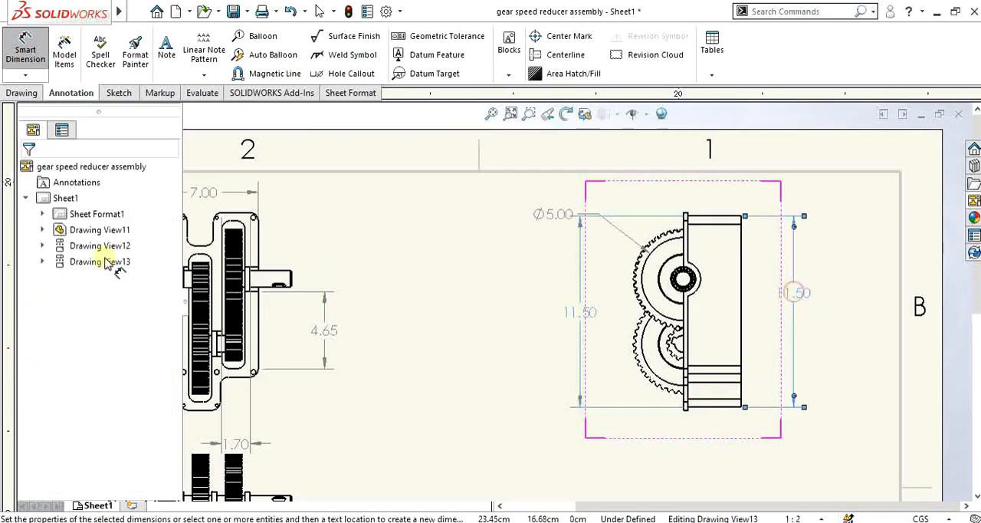
Step: Mark the housing height dimension beside the flat side of the side view as an inspection dimension and prefix it with the hole-depth symbol
scroll(166, 294, down, 3)
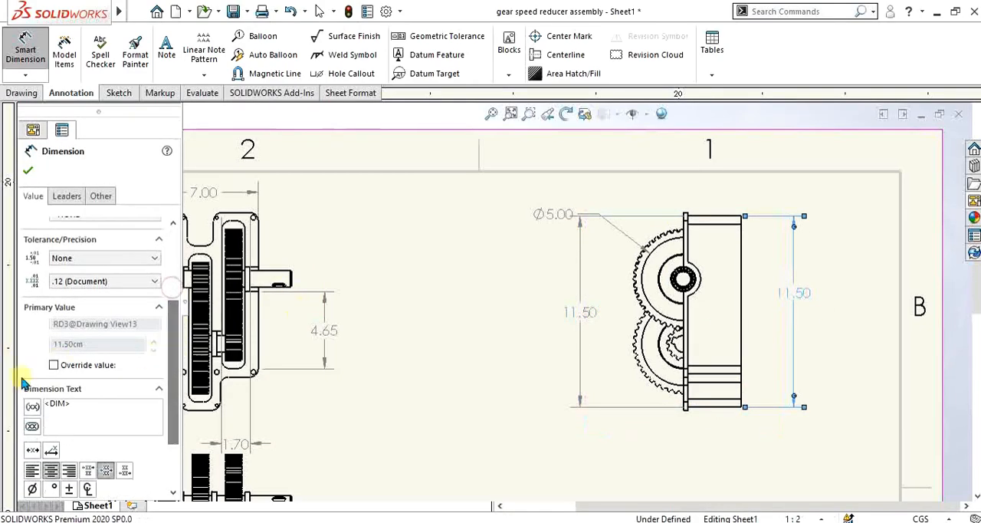
click(32, 428)
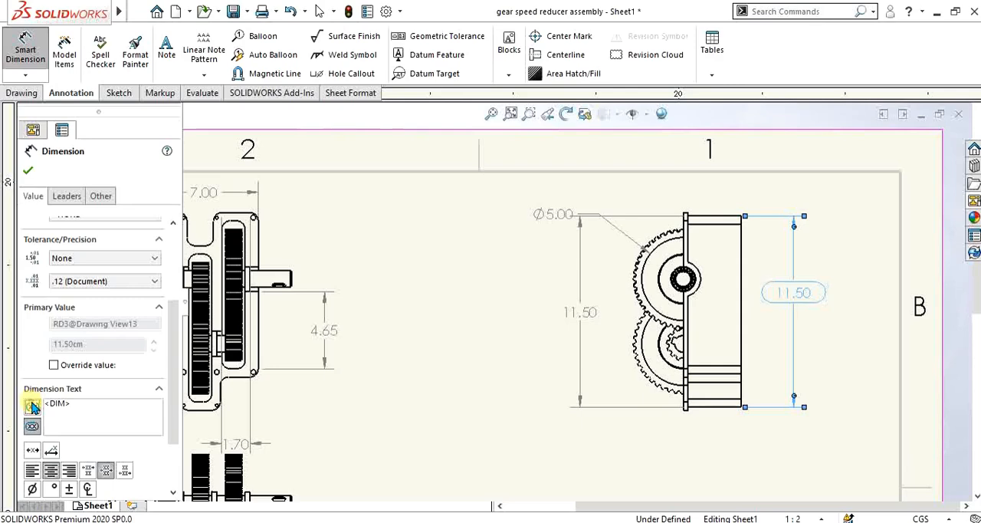
drag(168, 375, 170, 416)
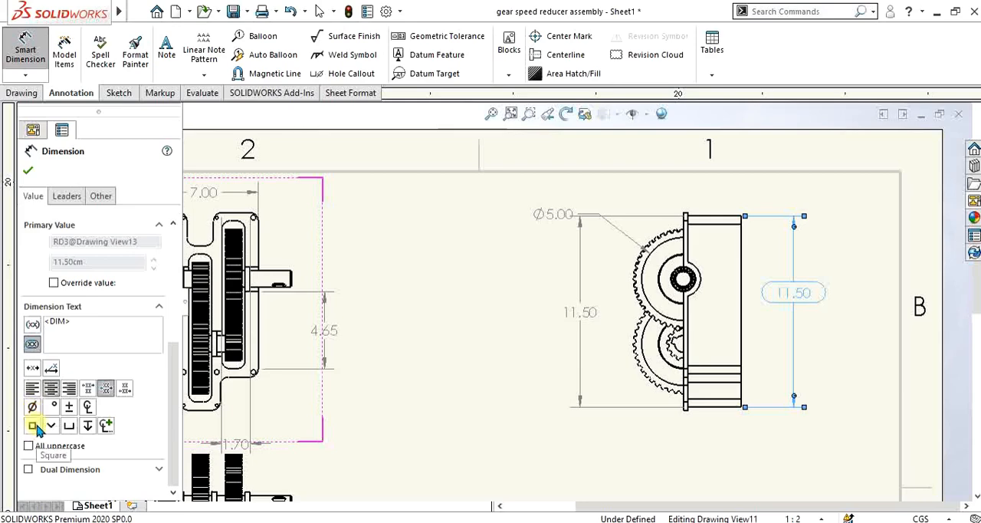
click(86, 426)
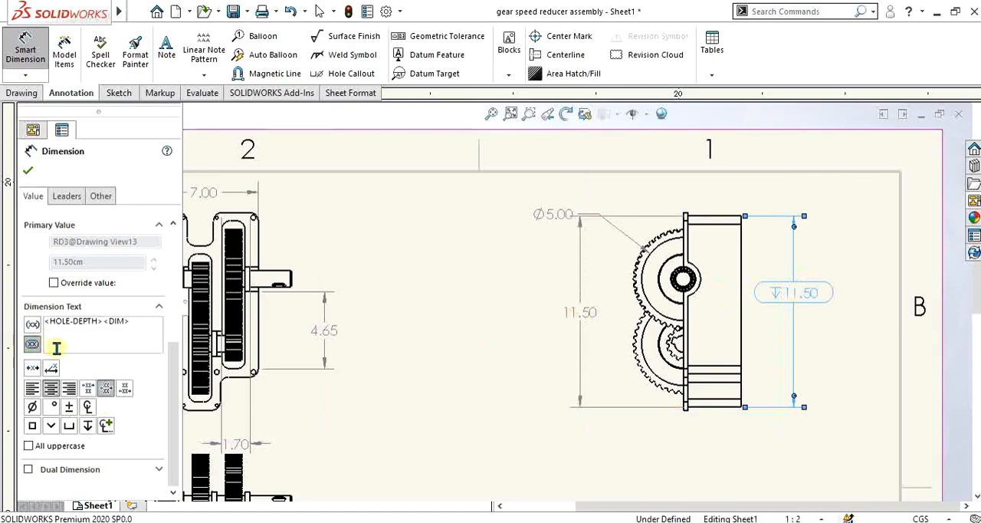
scroll(797, 298, up, 5)
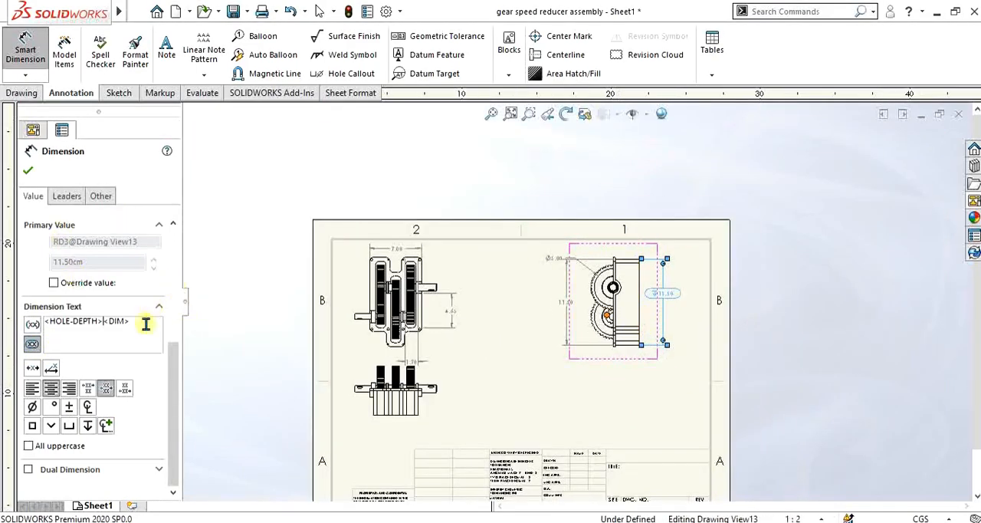
scroll(175, 307, up, 3)
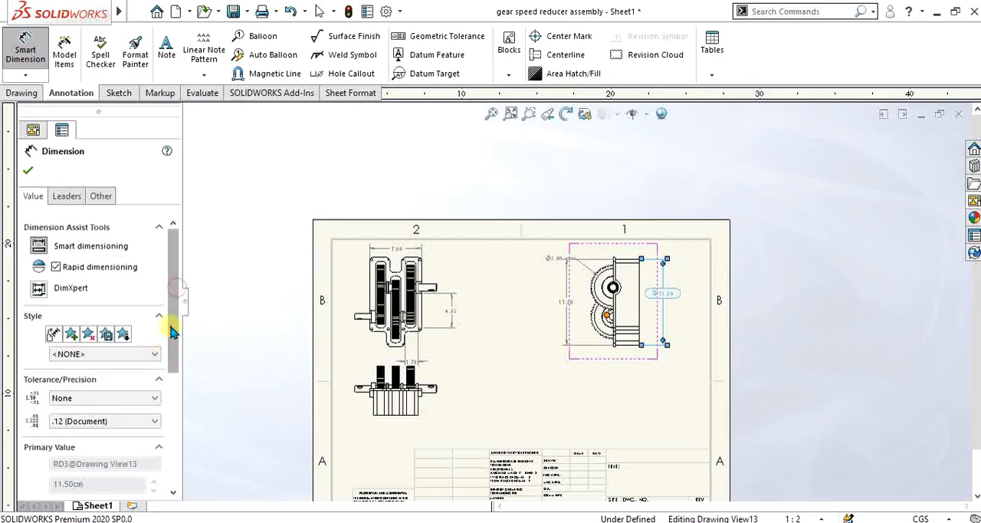
mouse_move(172, 239)
mouse_down()
mouse_move(177, 354)
mouse_move(176, 233)
mouse_up()
click(28, 170)
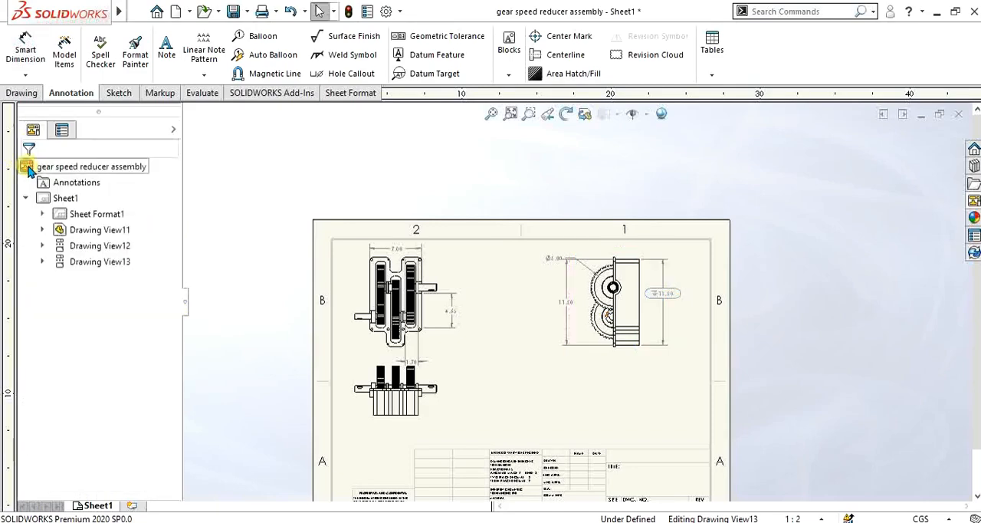
Step: Try to insert model items marked for drawing into all views with Selected feature as the source
scroll(713, 396, up, 2)
scroll(477, 309, down, 6)
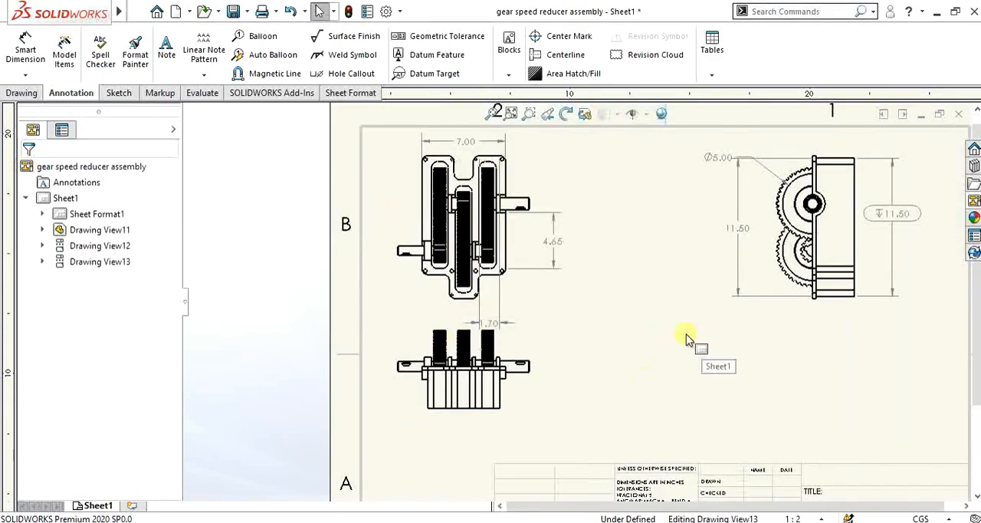
click(66, 52)
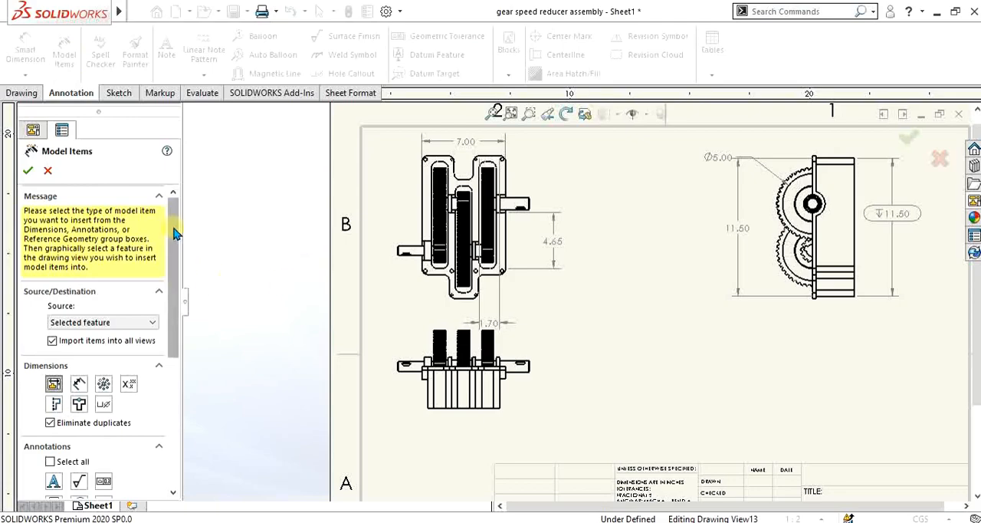
drag(175, 234, 175, 272)
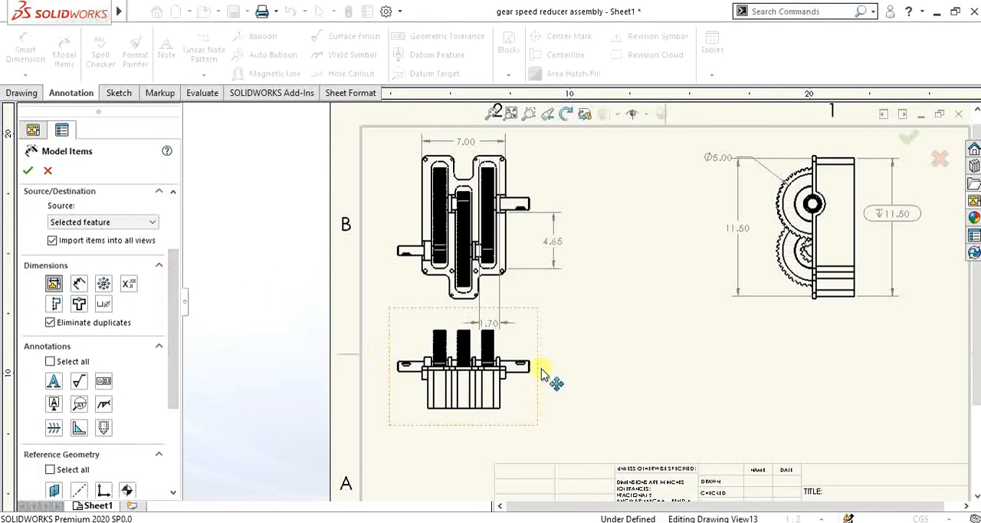
scroll(542, 374, down, 2)
scroll(594, 370, up, 3)
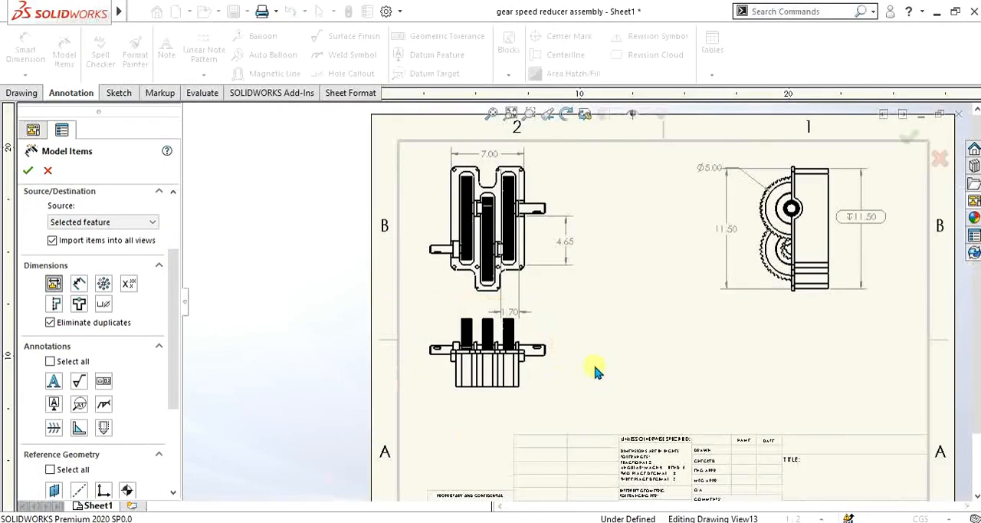
scroll(567, 357, down, 2)
scroll(613, 354, up, 3)
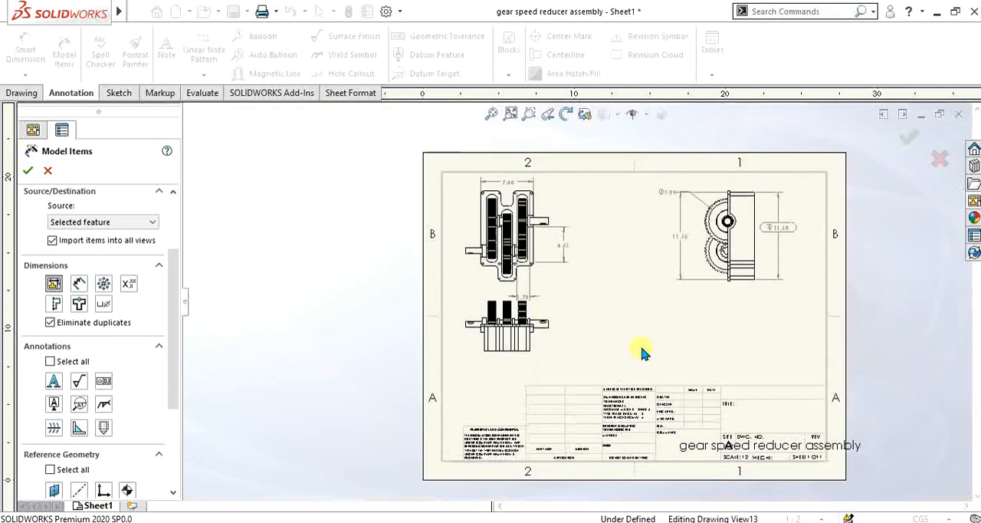
scroll(639, 351, down, 2)
click(29, 171)
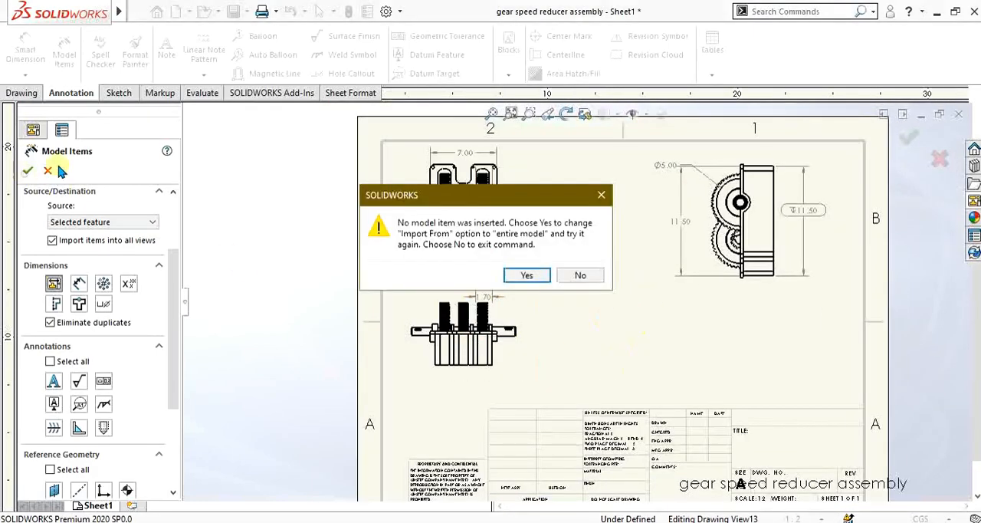
click(543, 279)
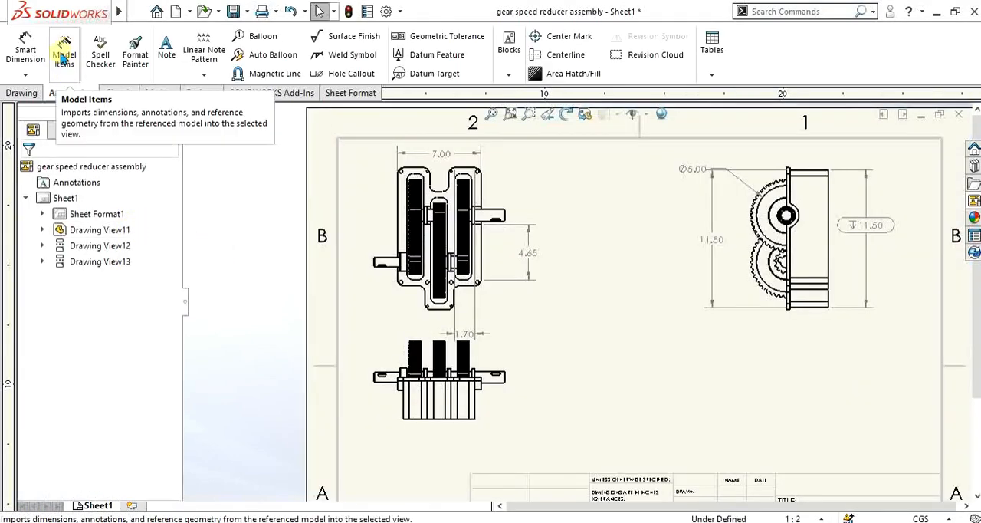
Step: Import the housing's model dimensions into all views, using Selected feature as the source and picking the housing's lower edge in the lower view
click(64, 57)
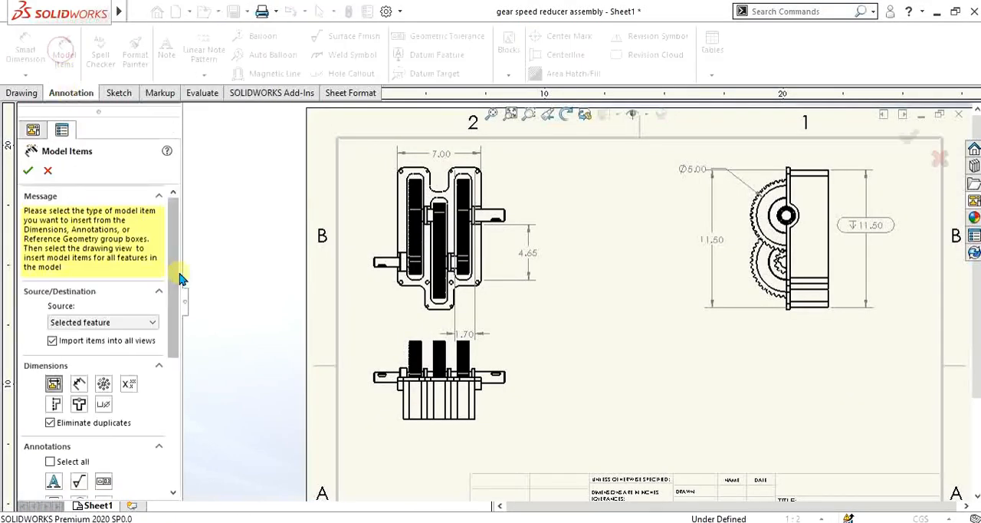
mouse_move(178, 253)
mouse_down()
mouse_move(176, 306)
mouse_move(176, 269)
mouse_up()
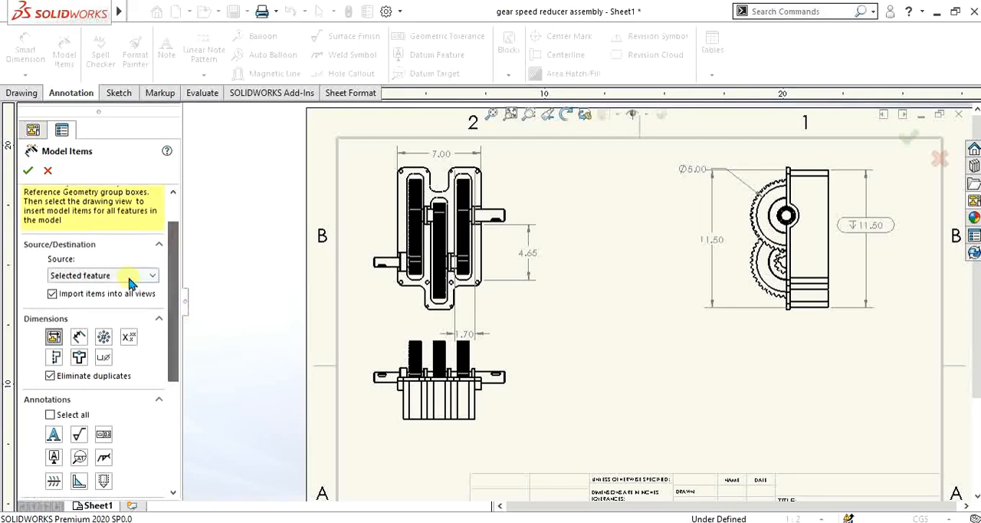
click(117, 276)
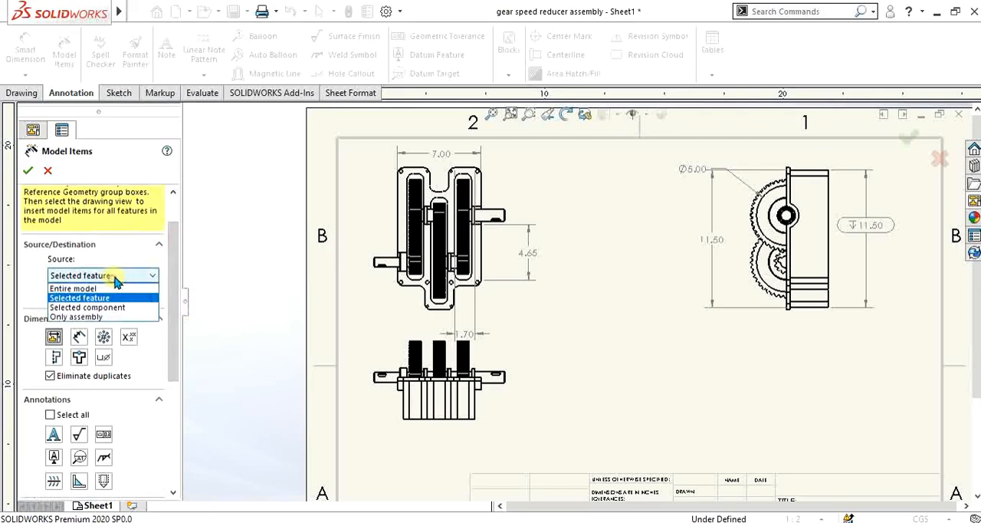
click(113, 298)
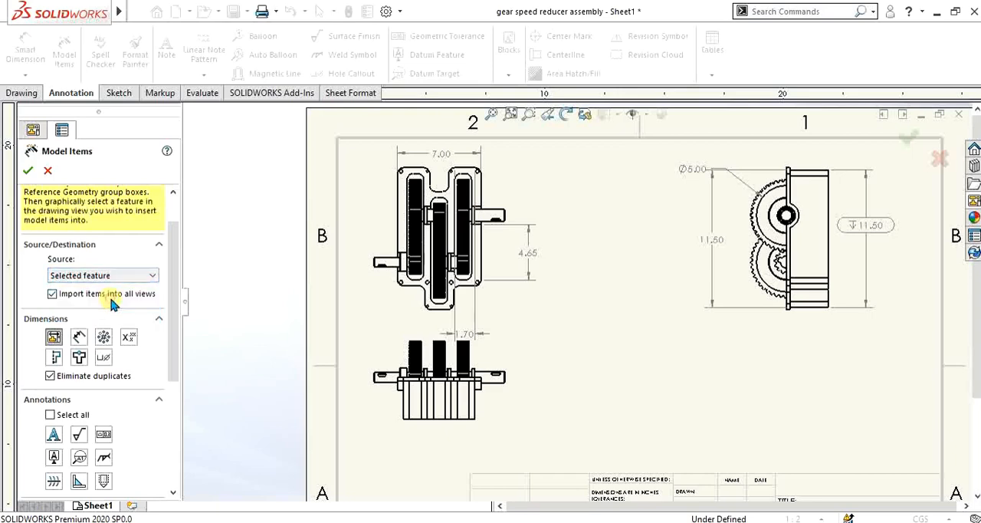
click(416, 417)
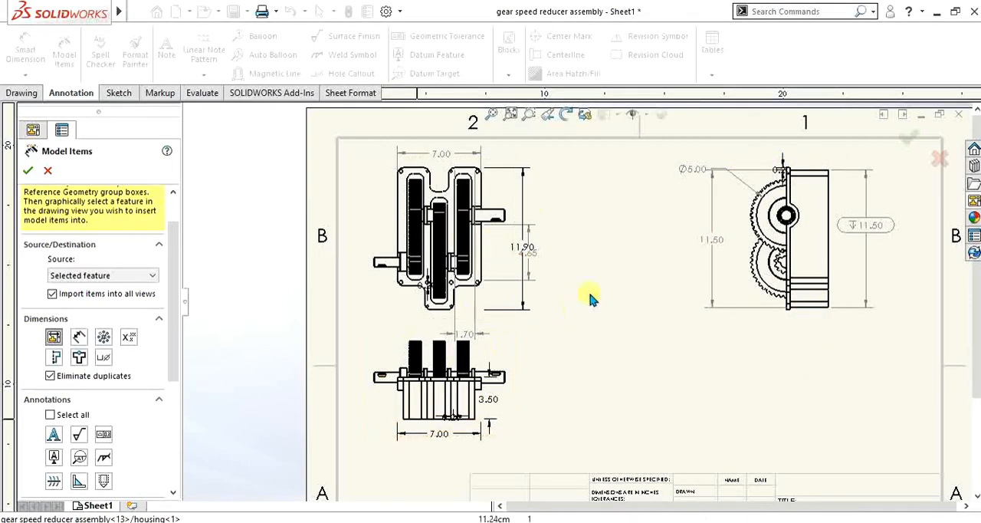
Step: Set the Model Items source to Entire model, include reference planes, and accept the settings
click(102, 276)
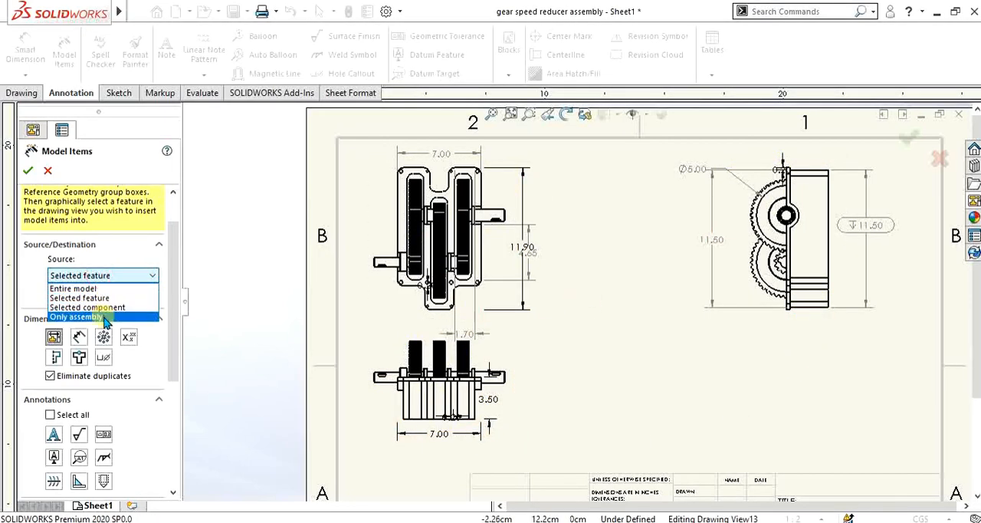
click(104, 288)
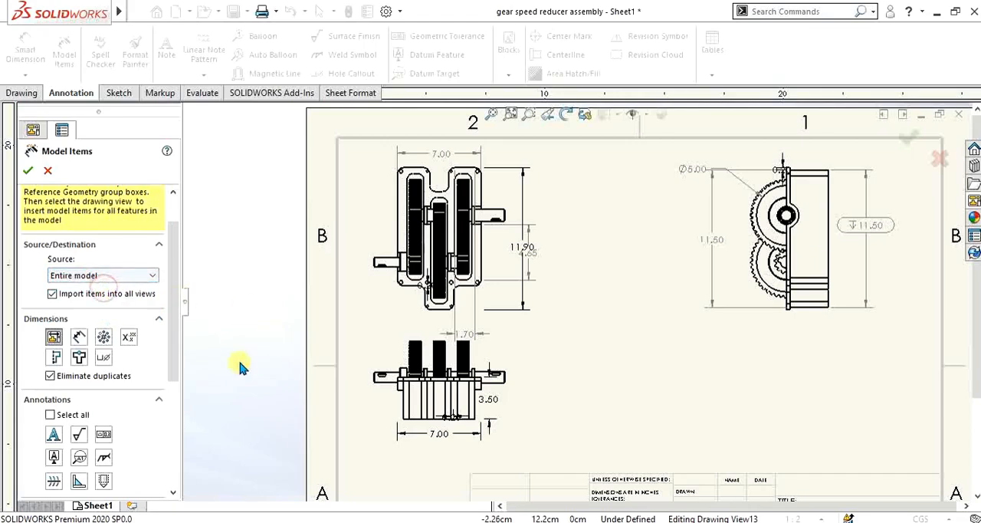
mouse_move(171, 313)
mouse_down()
mouse_move(175, 368)
mouse_move(166, 349)
mouse_up()
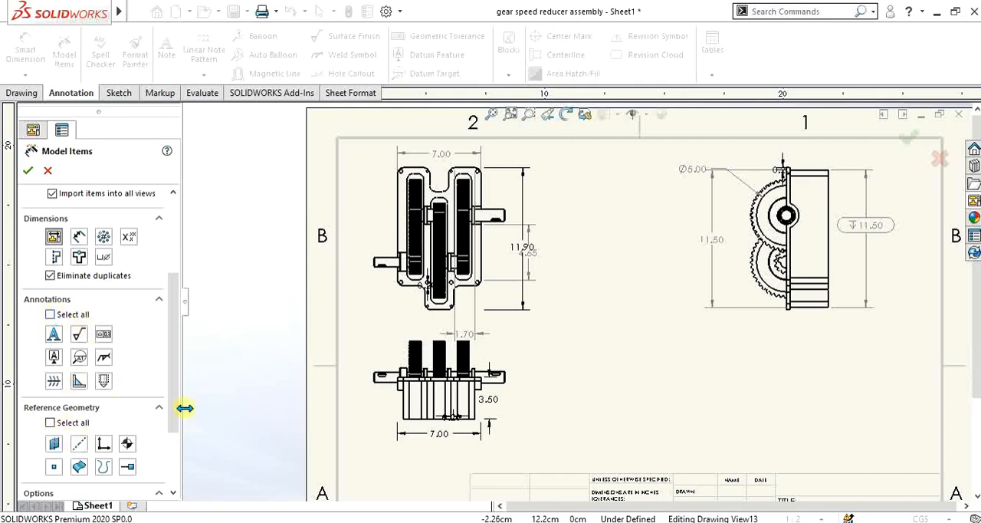
drag(176, 407, 175, 437)
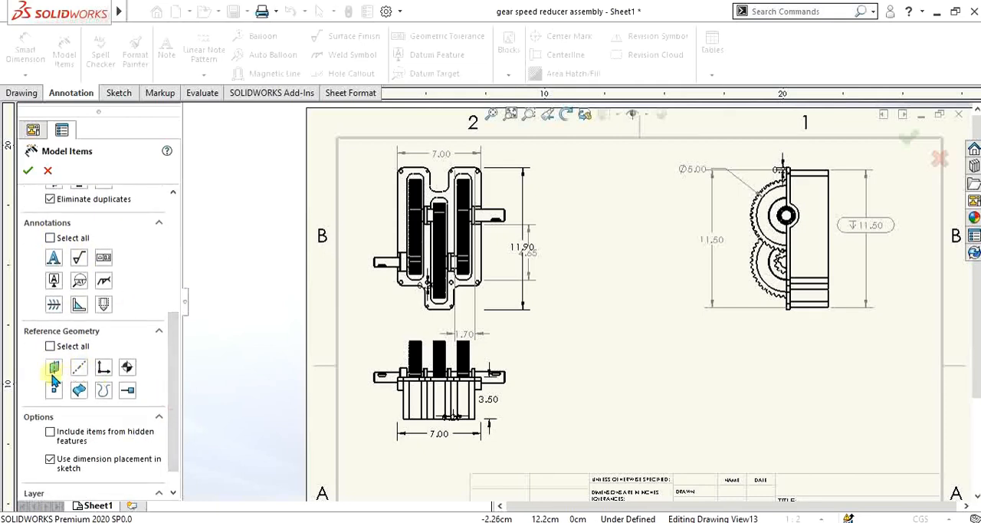
click(27, 171)
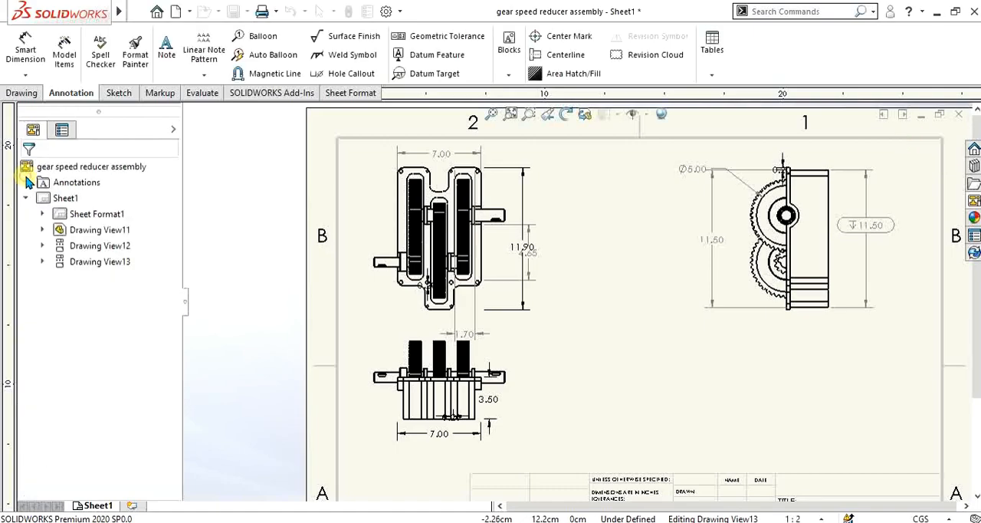
Step: Insert the entire model's dimensions marked for drawing and reference planes into all three drawing views, with duplicates eliminated
click(373, 164)
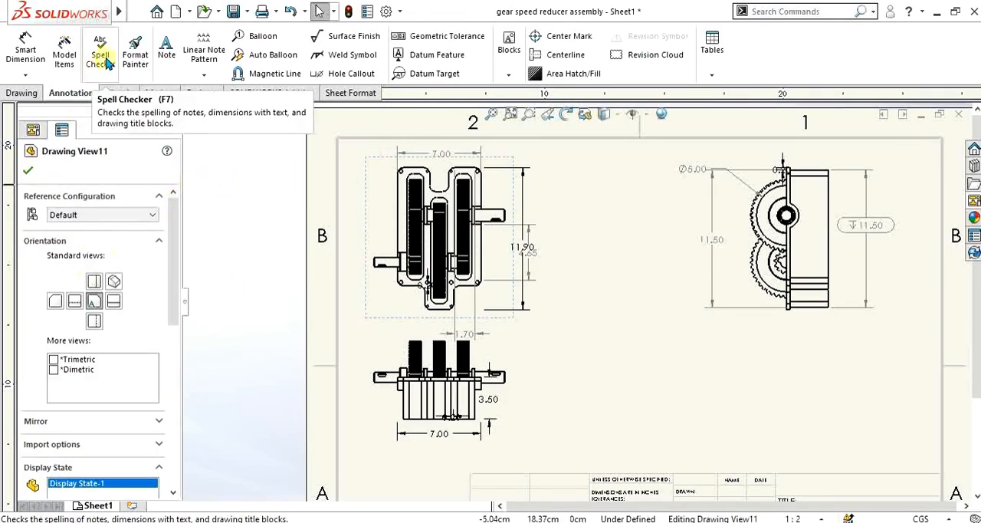
click(65, 51)
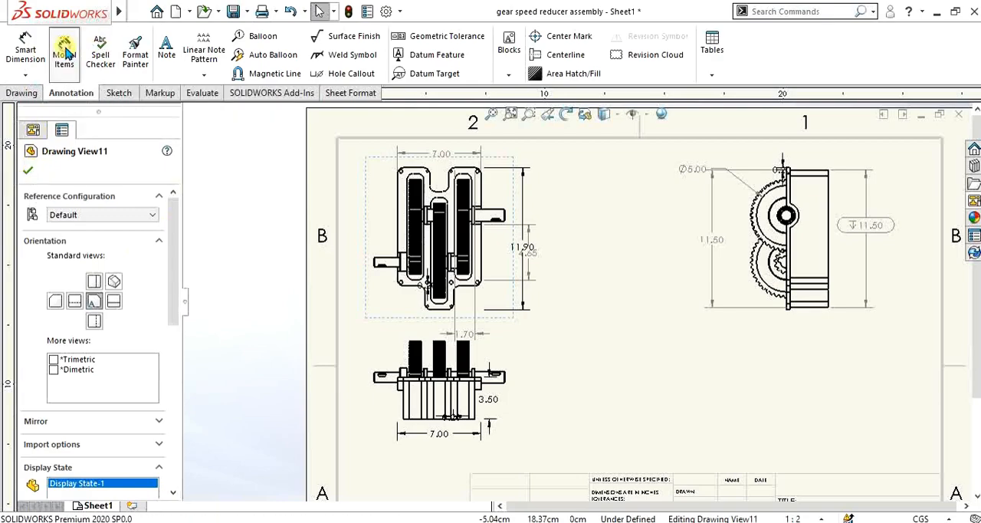
click(366, 331)
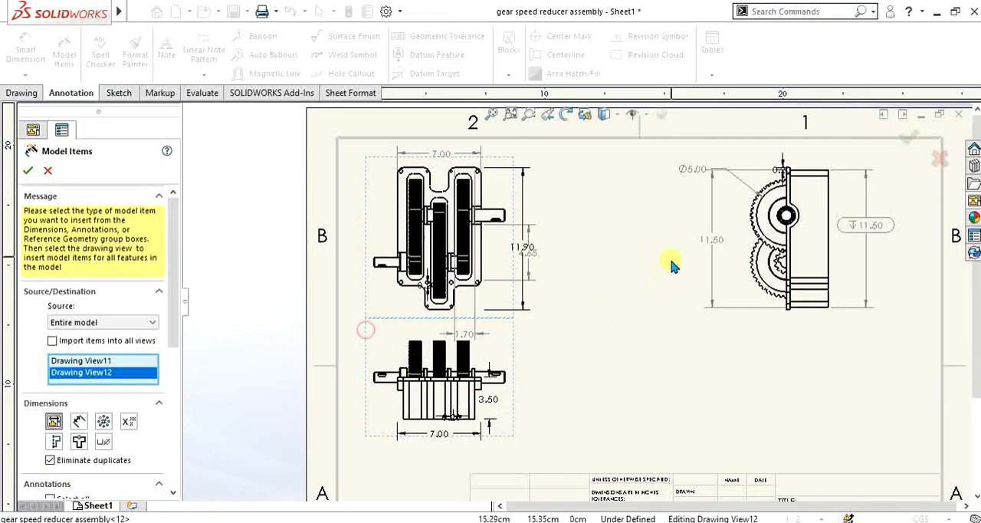
click(729, 207)
scroll(167, 314, down, 3)
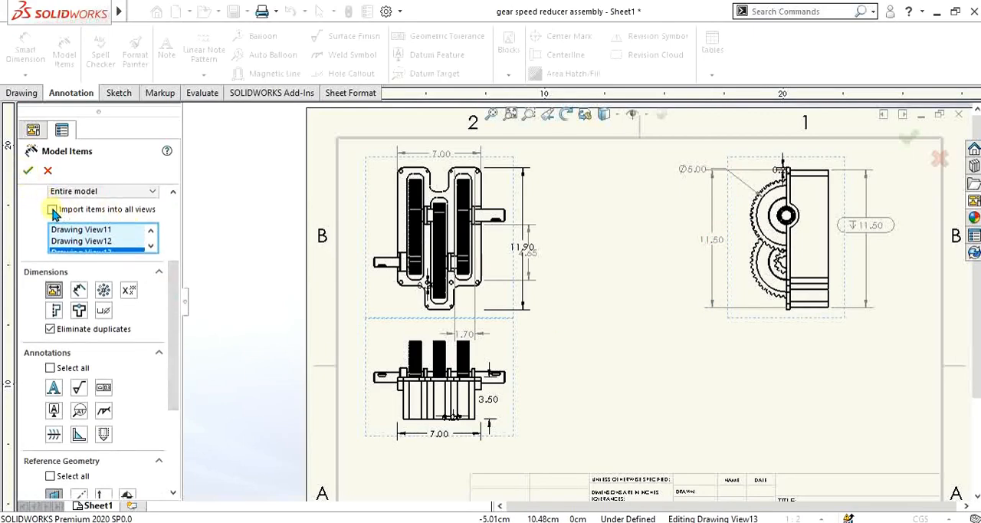
click(51, 210)
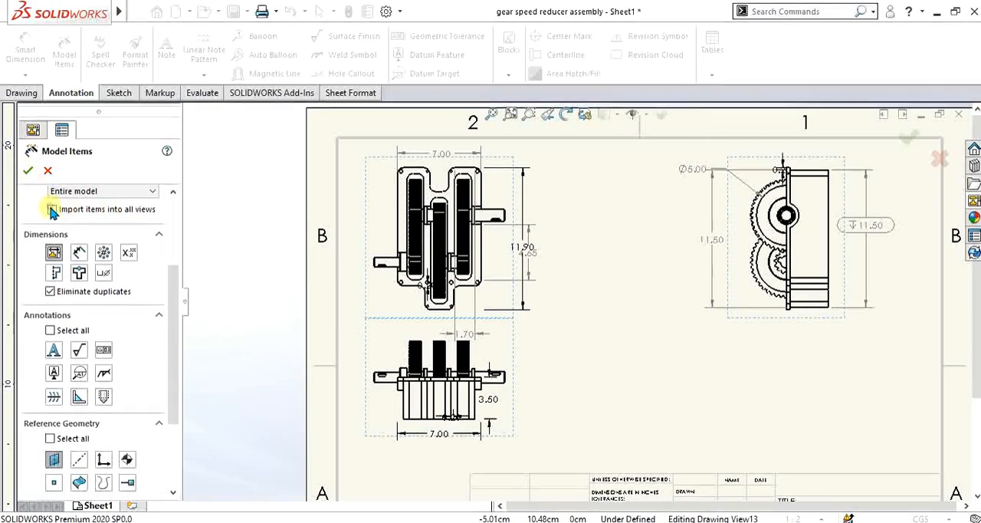
click(29, 175)
Step: Examine the imported dimensions and reference geometry in the front, lower projected and side views
scroll(742, 230, down, 5)
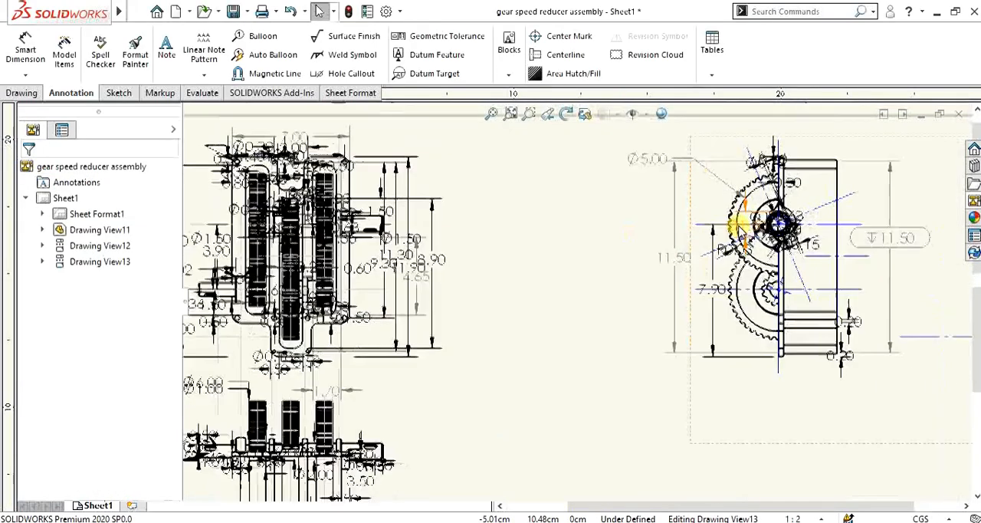
scroll(745, 250, up, 6)
scroll(497, 322, down, 4)
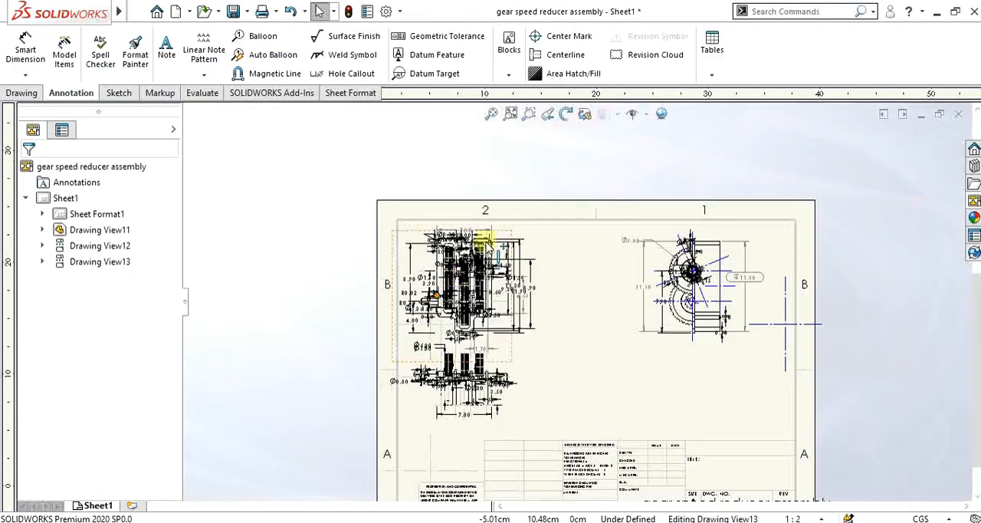
scroll(502, 310, down, 3)
scroll(498, 245, up, 5)
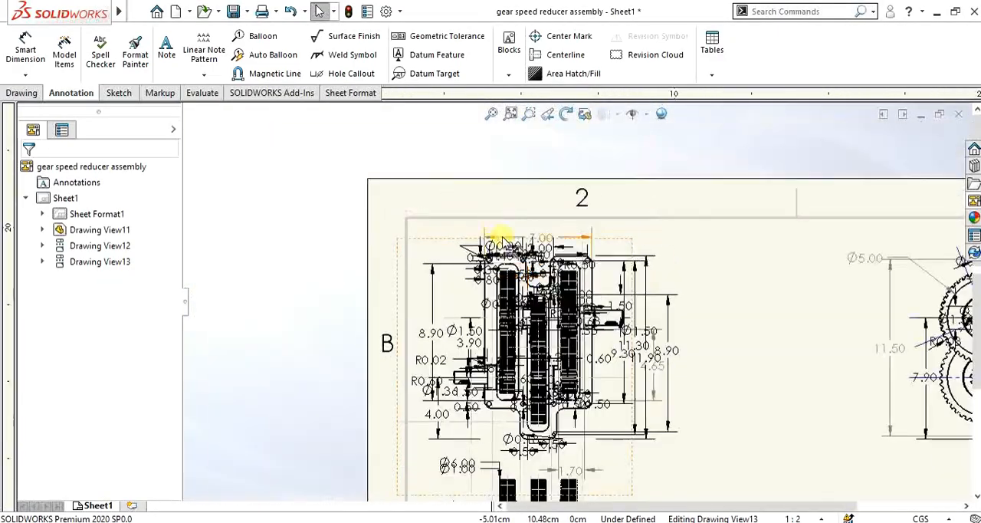
scroll(571, 372, down, 6)
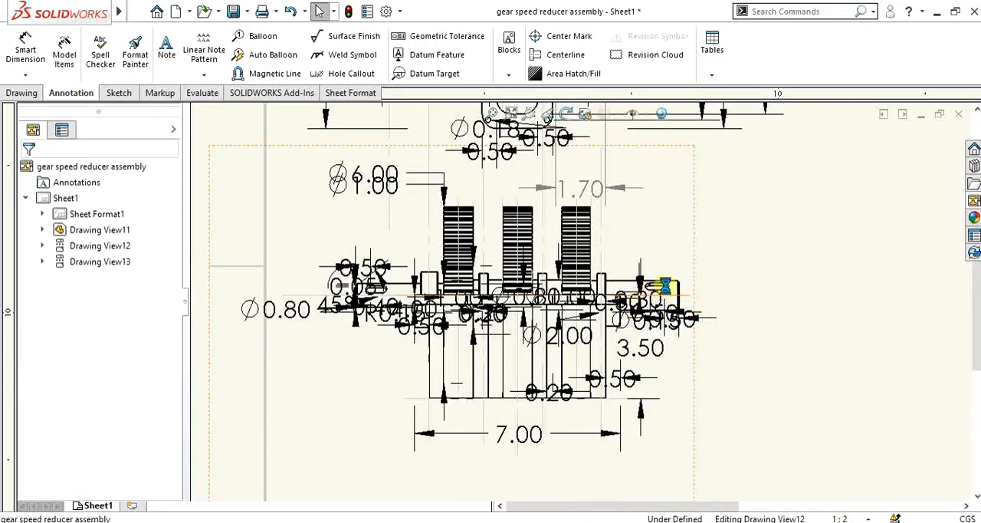
click(692, 251)
scroll(708, 279, up, 6)
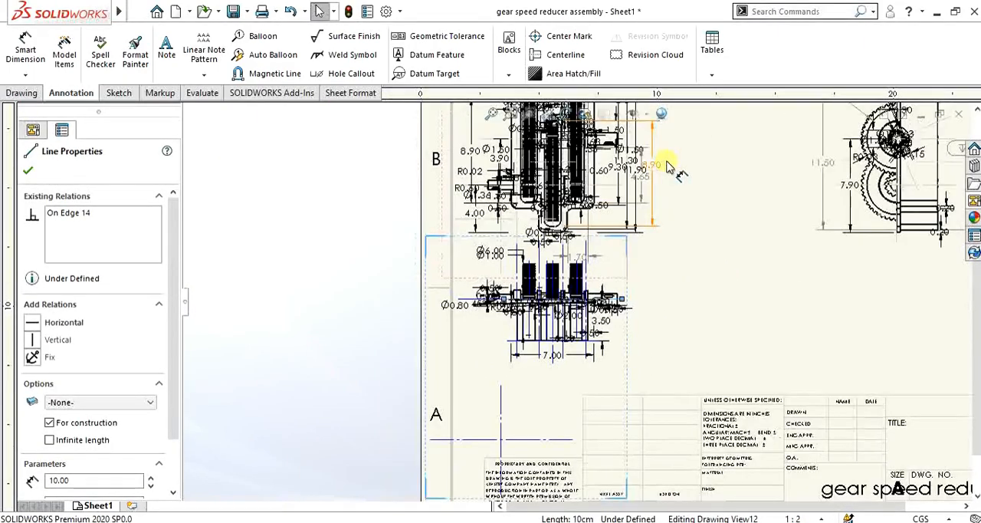
scroll(625, 203, down, 4)
scroll(519, 252, up, 5)
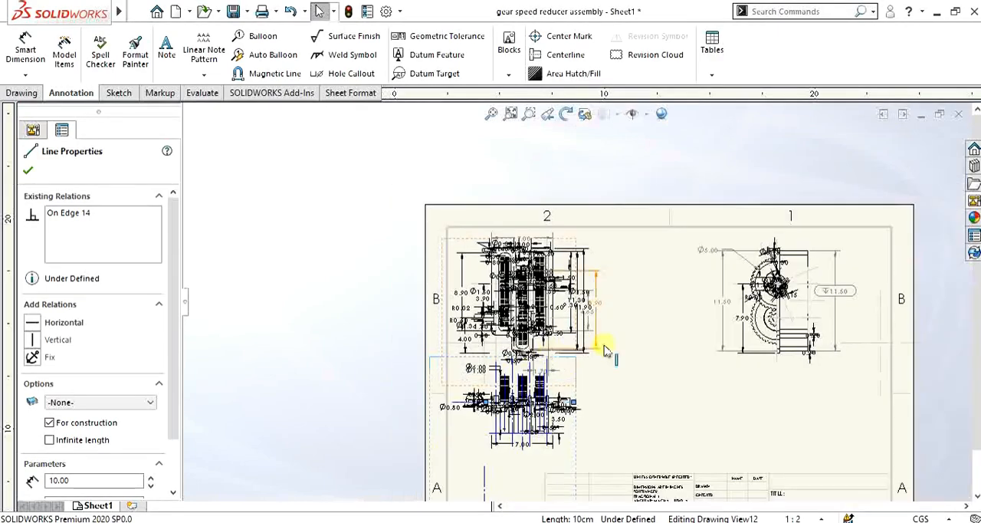
Step: Undo the import of the entire model's dimensions and reference planes in all three drawing views
click(26, 171)
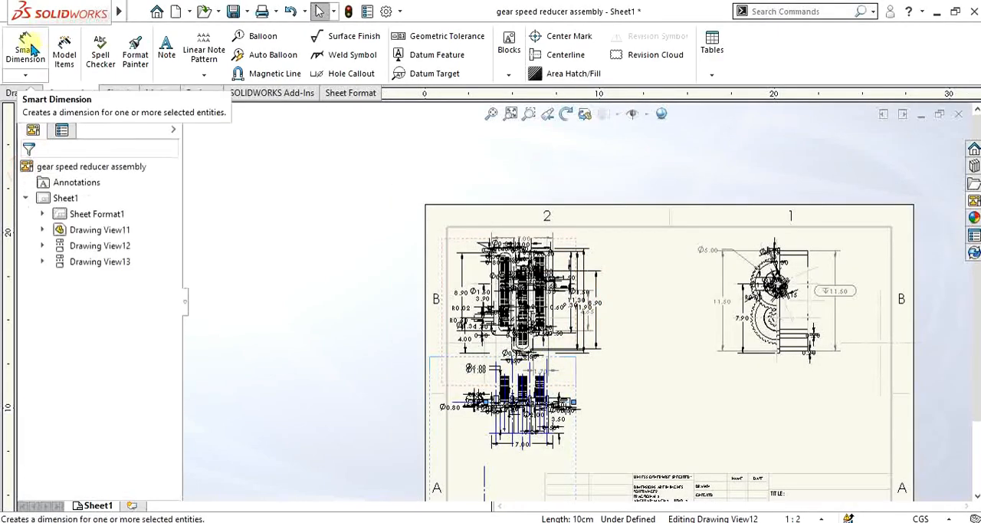
click(66, 61)
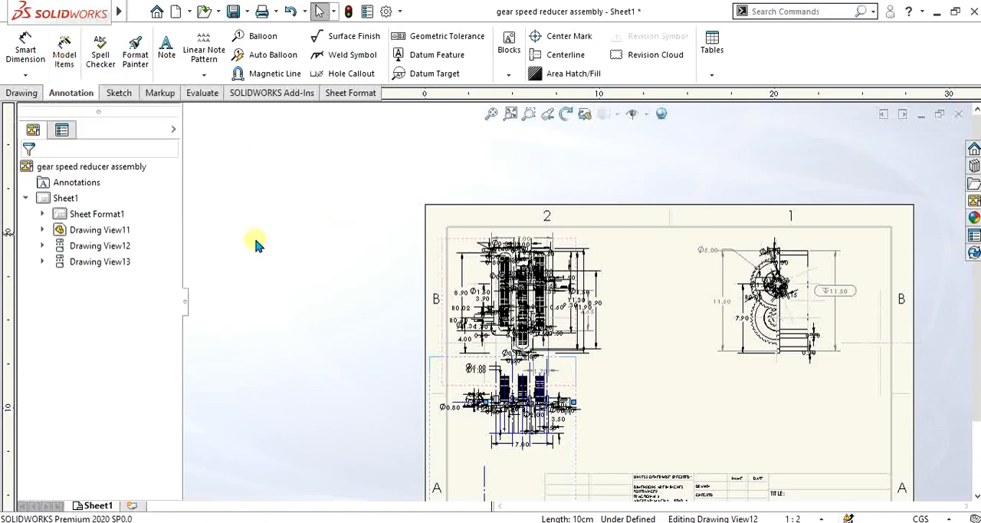
click(271, 226)
scroll(615, 274, up, 1)
scroll(615, 279, down, 1)
scroll(616, 285, down, 1)
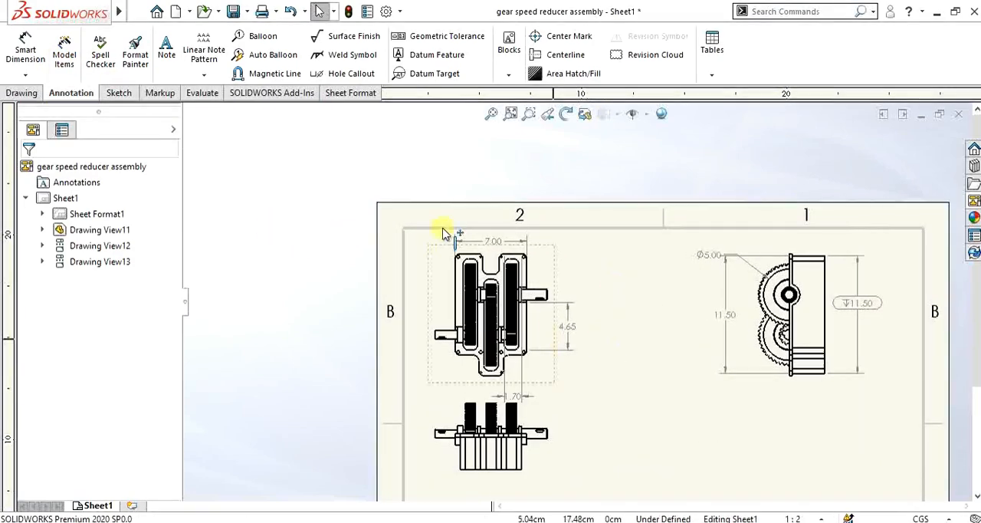
Step: Attach a leader note reading BOX, in Century Gothic size 12, to the housing's face in the side view
click(168, 59)
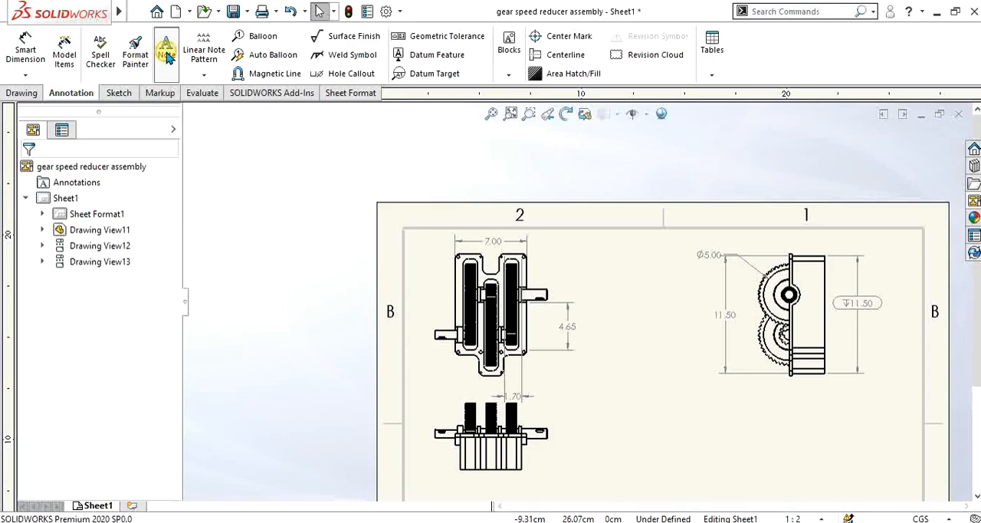
scroll(677, 396, up, 1)
scroll(677, 396, down, 1)
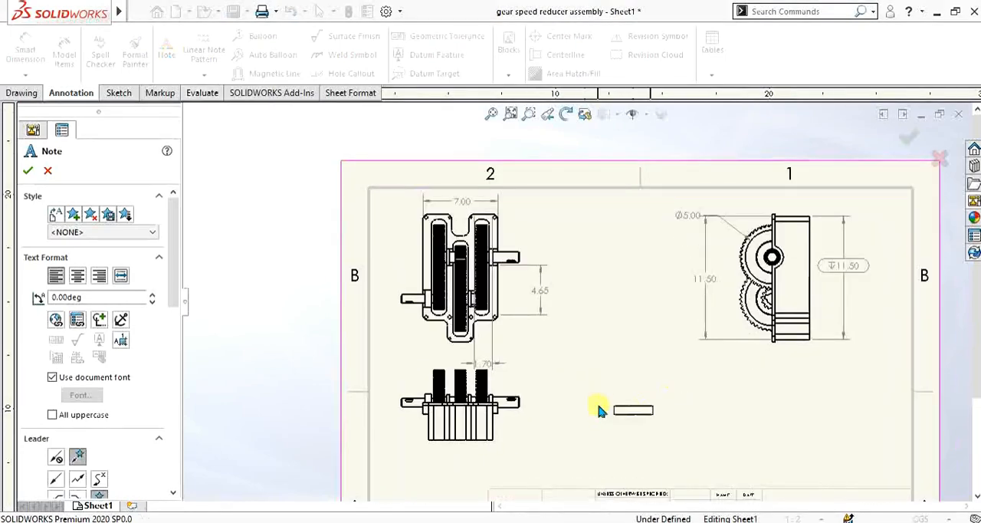
scroll(600, 412, down, 1)
scroll(480, 427, down, 1)
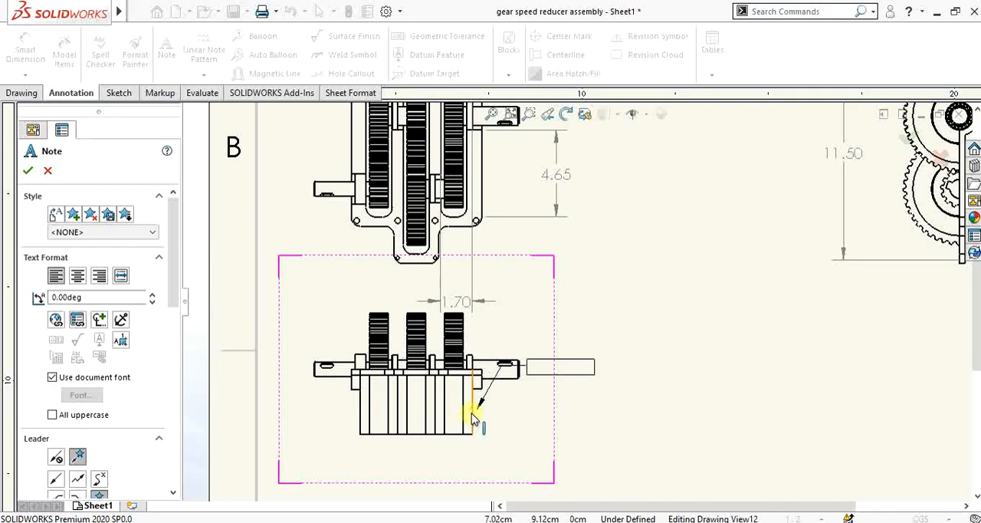
scroll(690, 307, up, 5)
scroll(804, 226, down, 6)
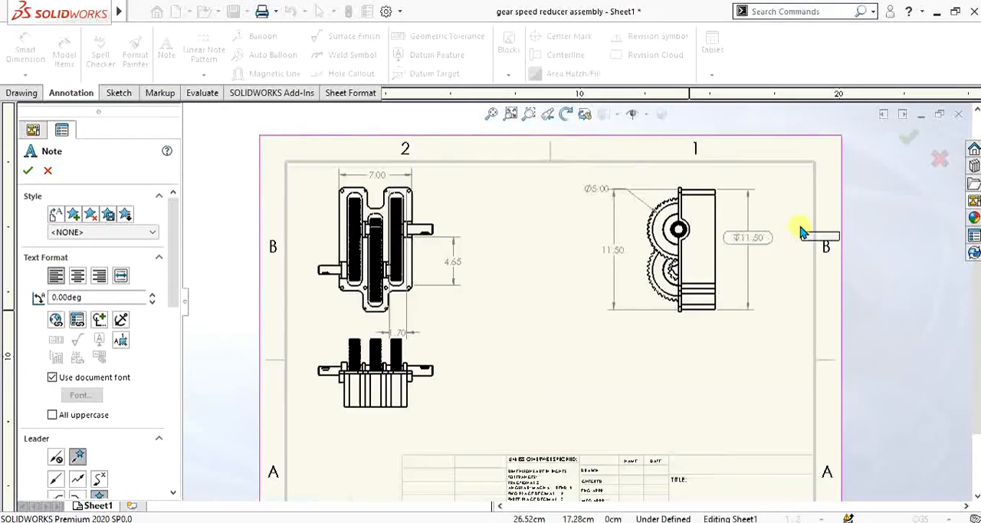
scroll(669, 205, down, 2)
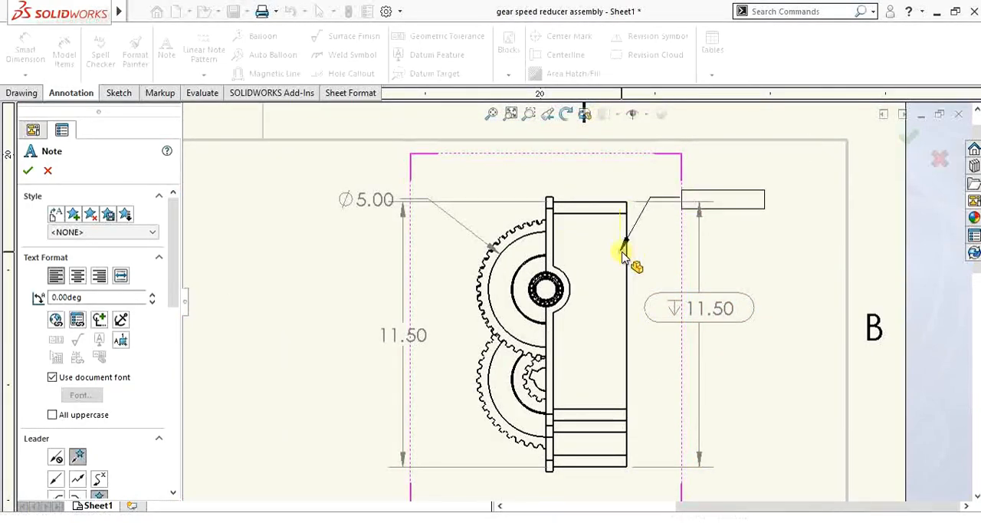
click(621, 251)
click(728, 175)
click(728, 174)
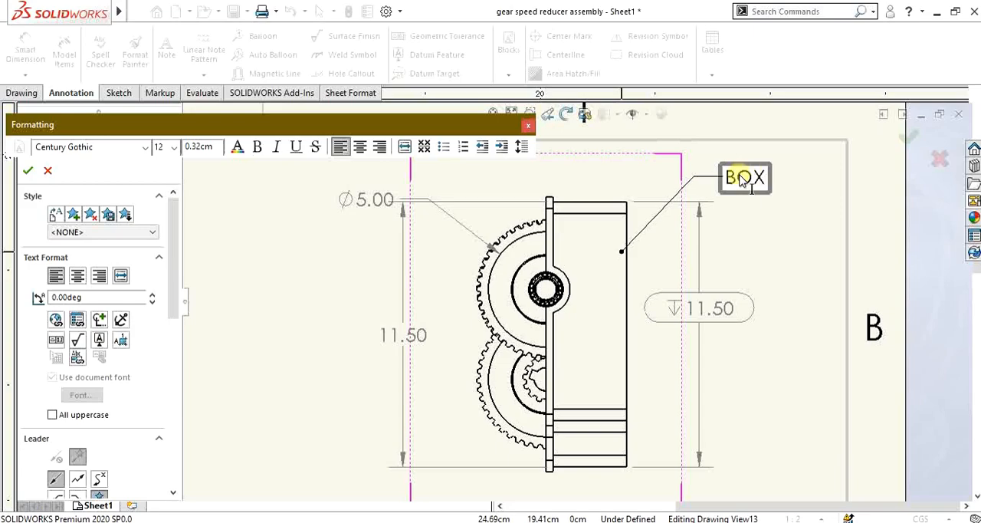
click(150, 151)
click(150, 150)
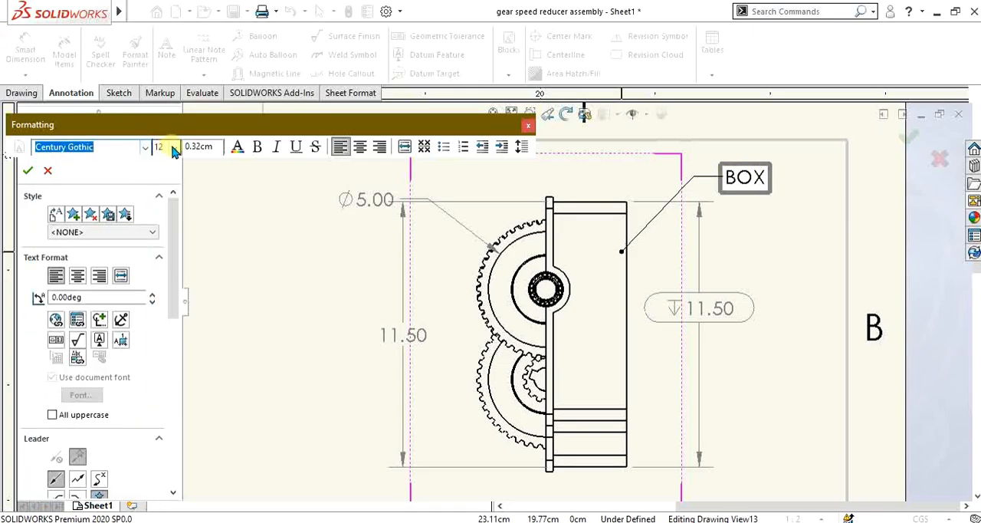
click(28, 175)
Step: Attach a leader note reading Input Gear to the upper gear in the side view, placing its text above and left of the gear
scroll(401, 302, up, 5)
scroll(625, 280, down, 3)
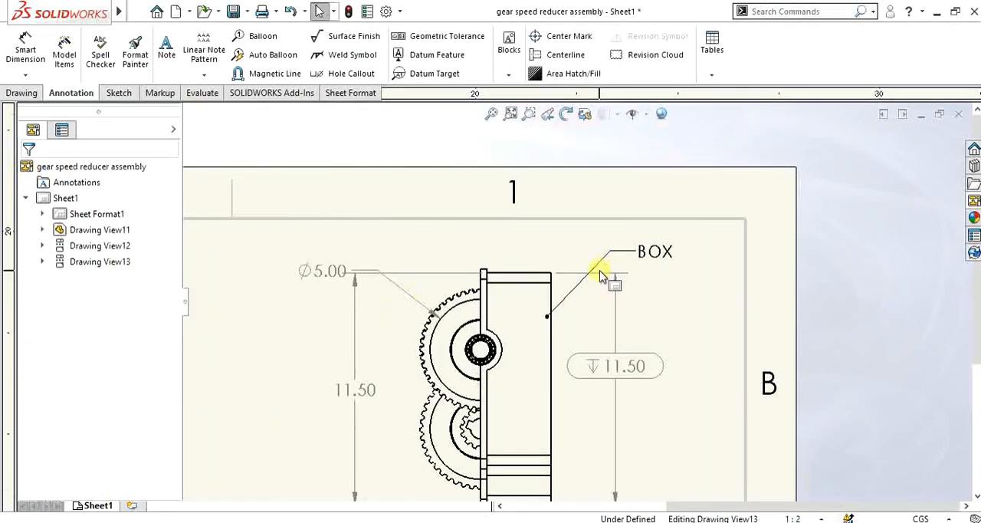
scroll(531, 313, up, 5)
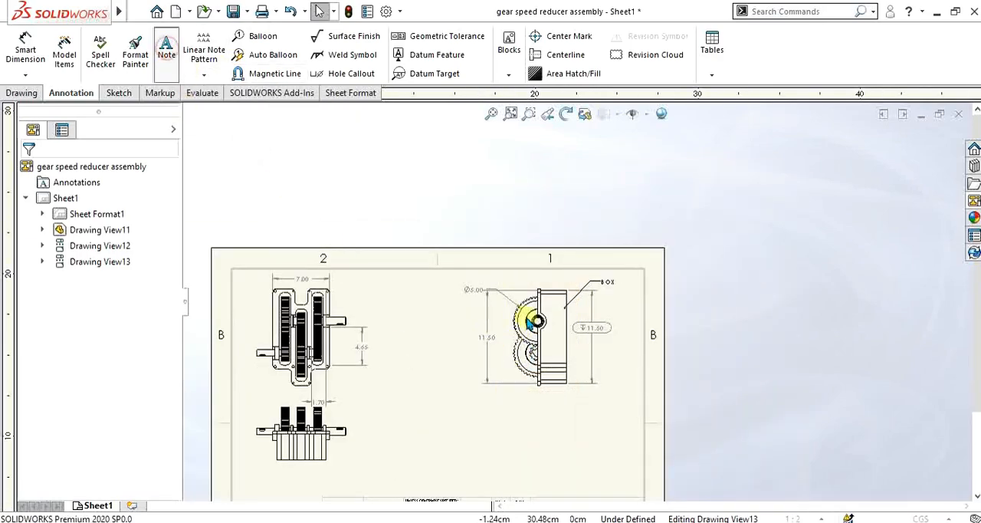
scroll(533, 318, down, 4)
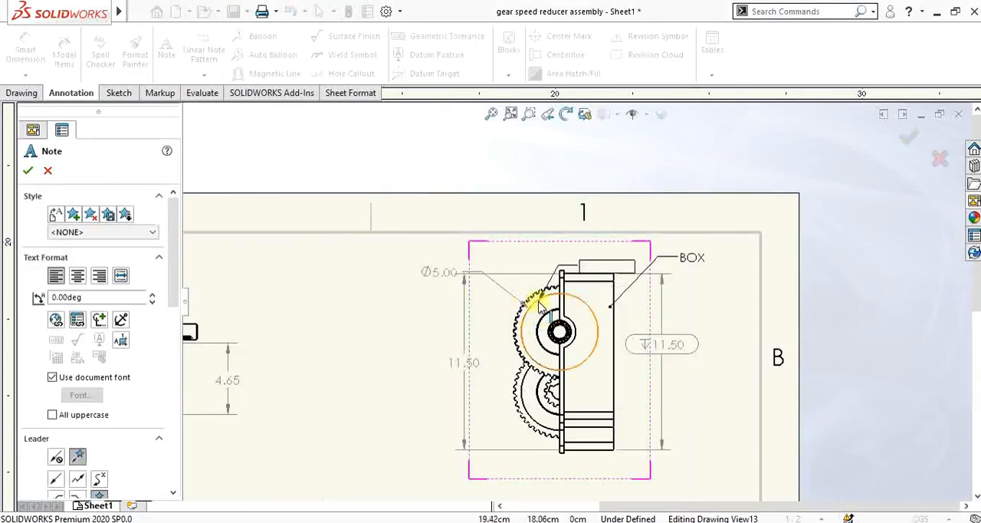
click(540, 303)
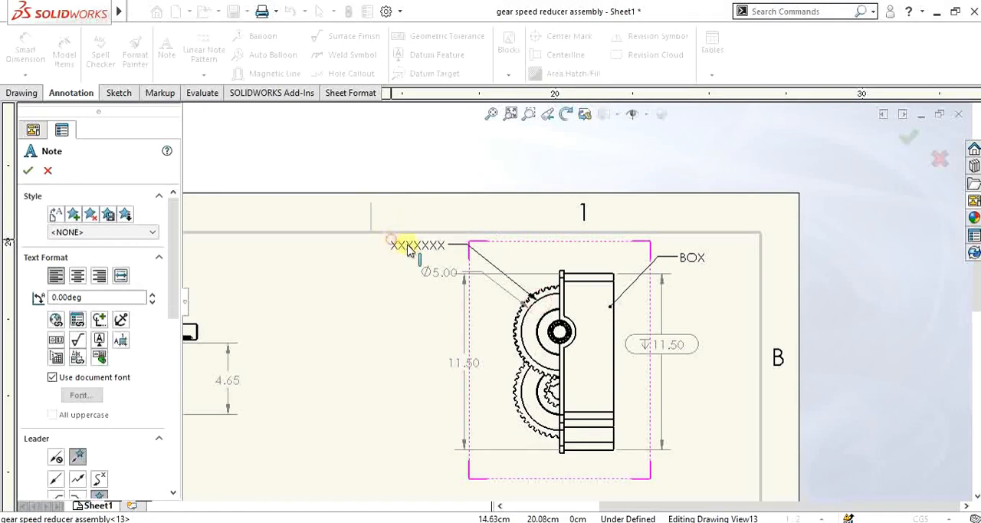
click(411, 248)
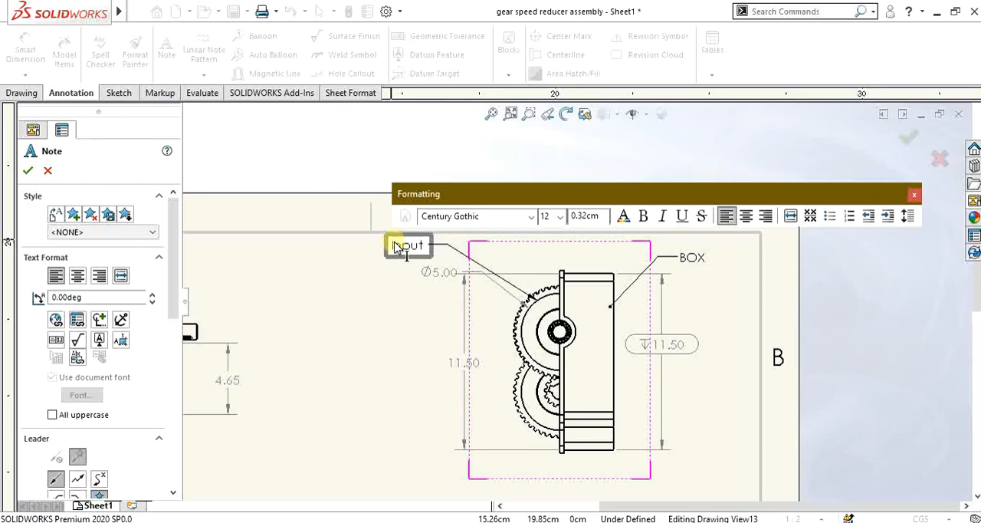
text(Input Gear)
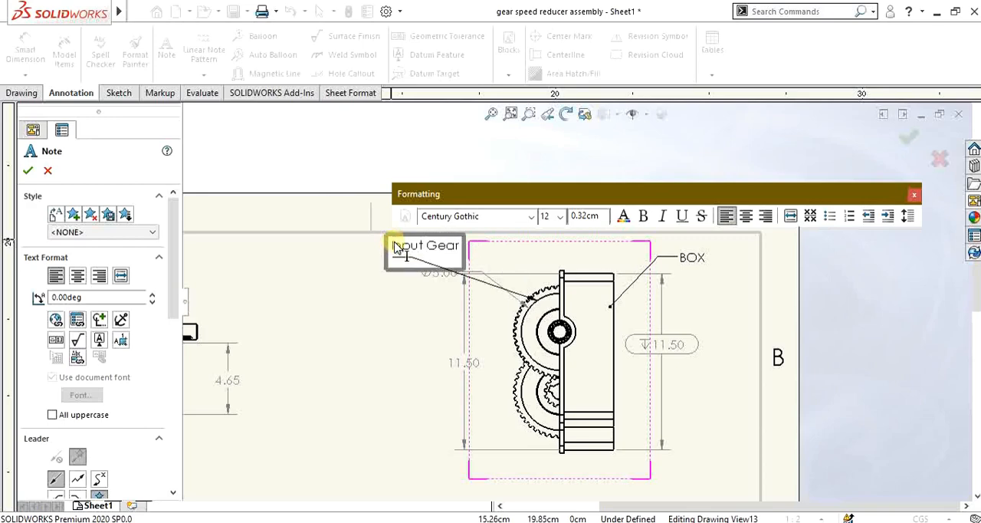
click(27, 172)
scroll(452, 341, up, 5)
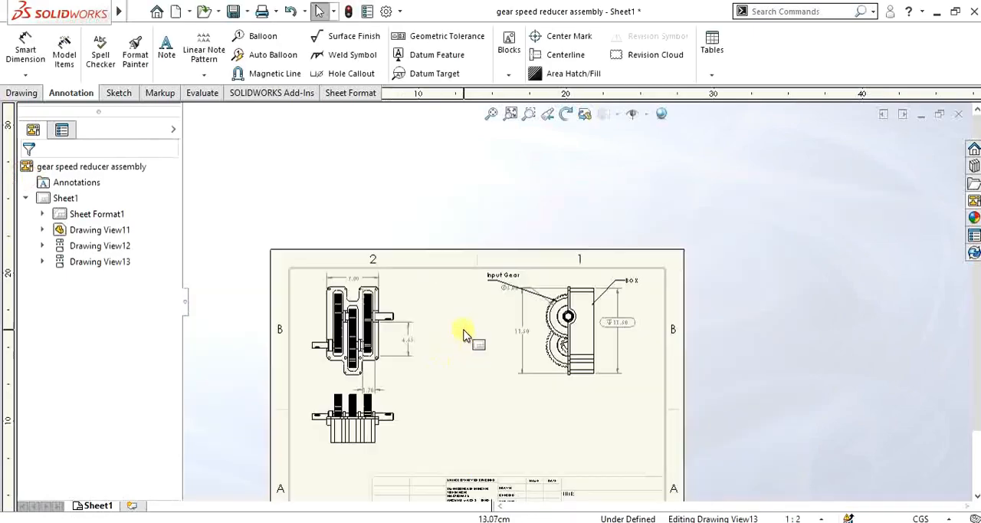
scroll(578, 362, down, 6)
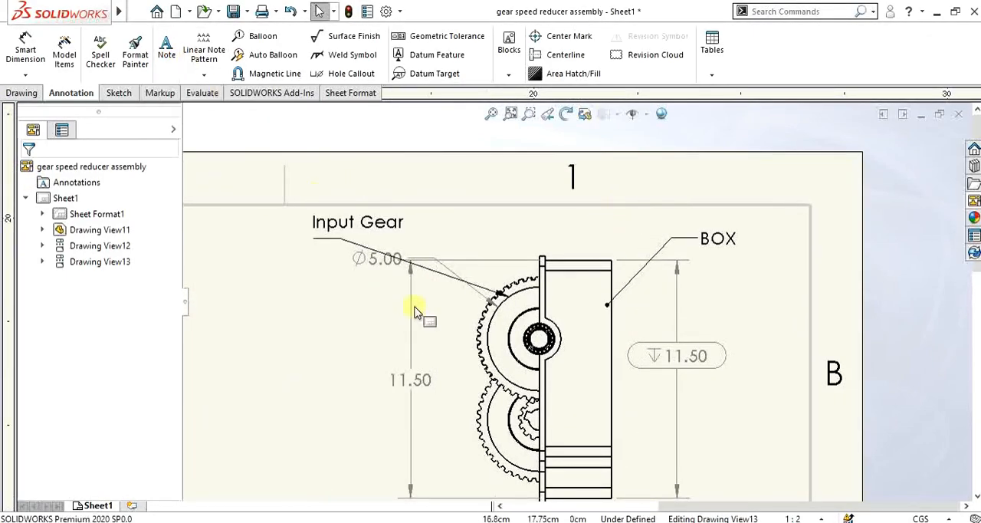
scroll(416, 307, up, 5)
scroll(538, 332, down, 2)
scroll(376, 391, down, 2)
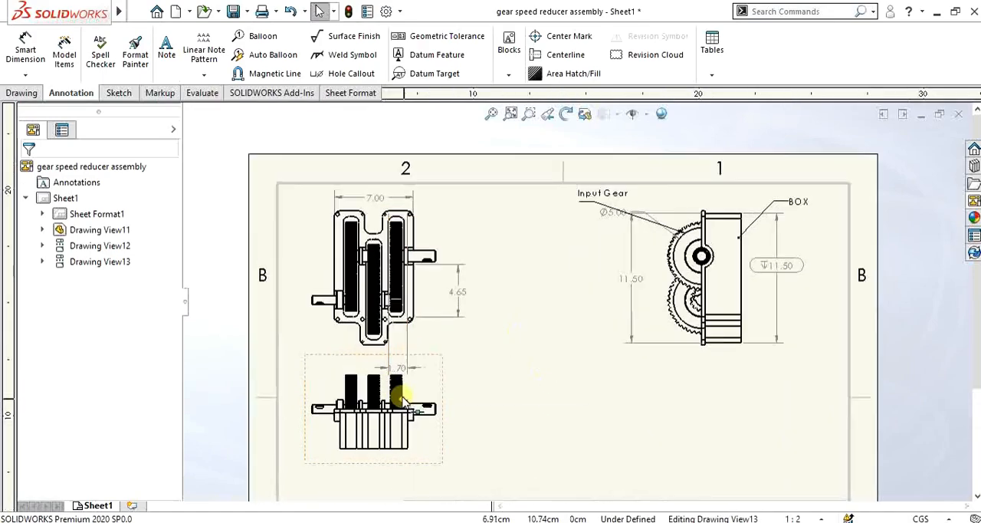
Step: Add circular item-number balloons to the upper and lower gears in the side view, placing both to the left of the gears
click(267, 38)
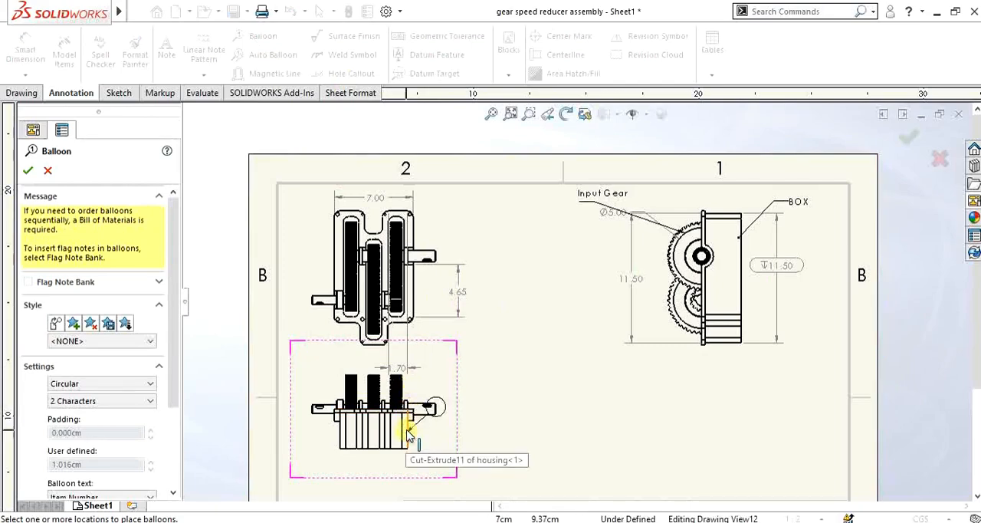
scroll(455, 404, up, 3)
scroll(448, 261, down, 3)
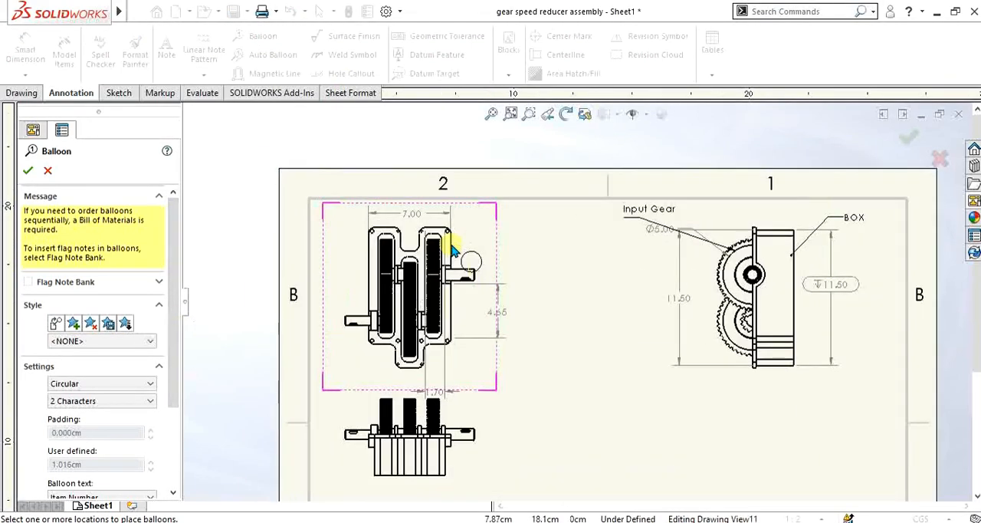
scroll(475, 276, down, 1)
scroll(581, 296, up, 4)
scroll(724, 354, down, 3)
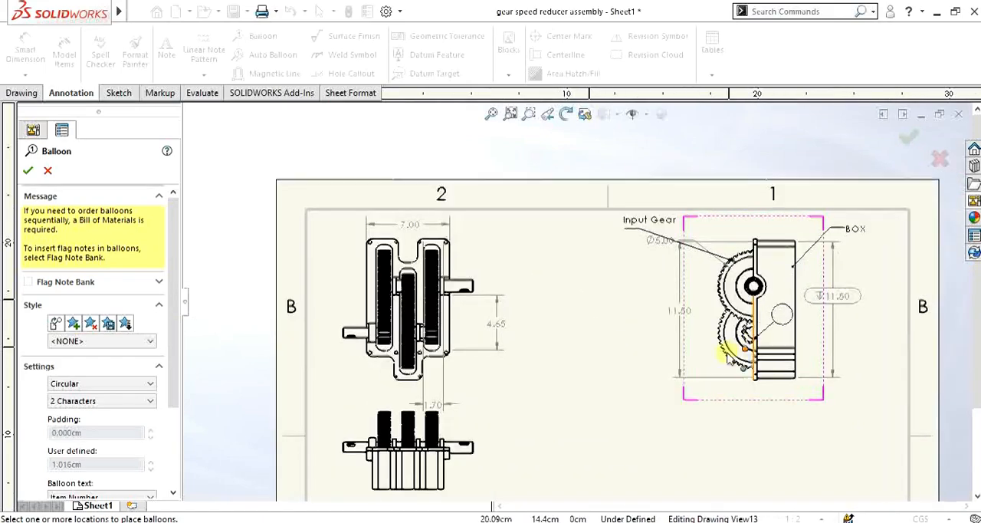
scroll(725, 354, down, 1)
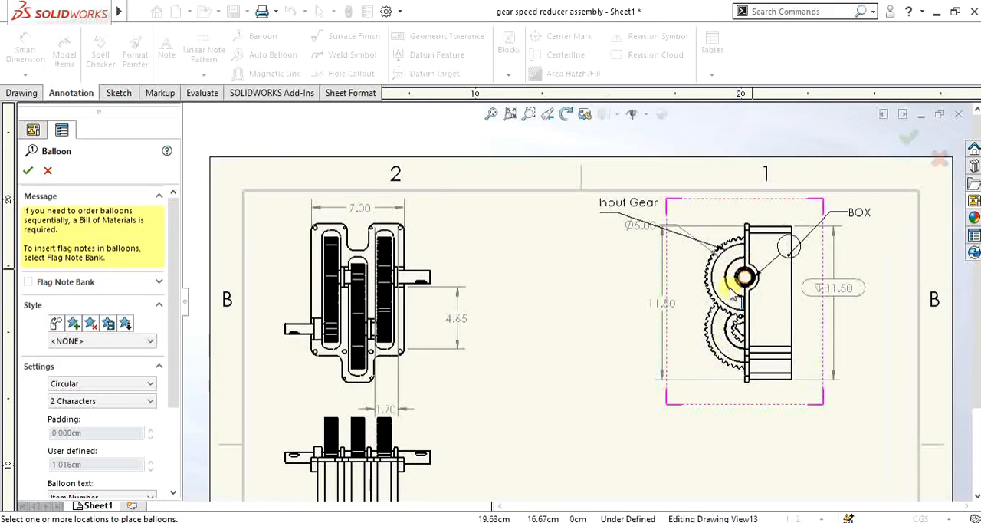
scroll(682, 345, up, 2)
scroll(478, 339, down, 2)
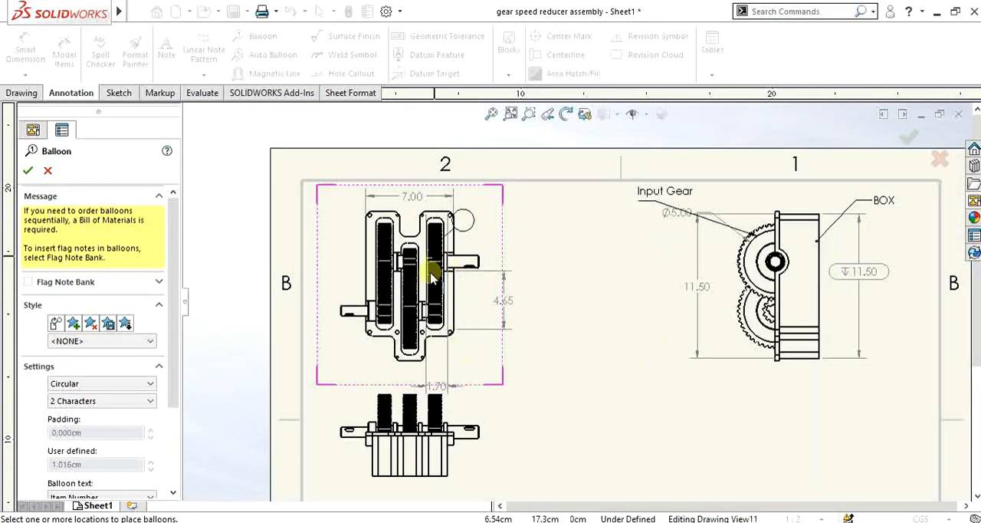
scroll(475, 429, up, 1)
scroll(477, 406, down, 1)
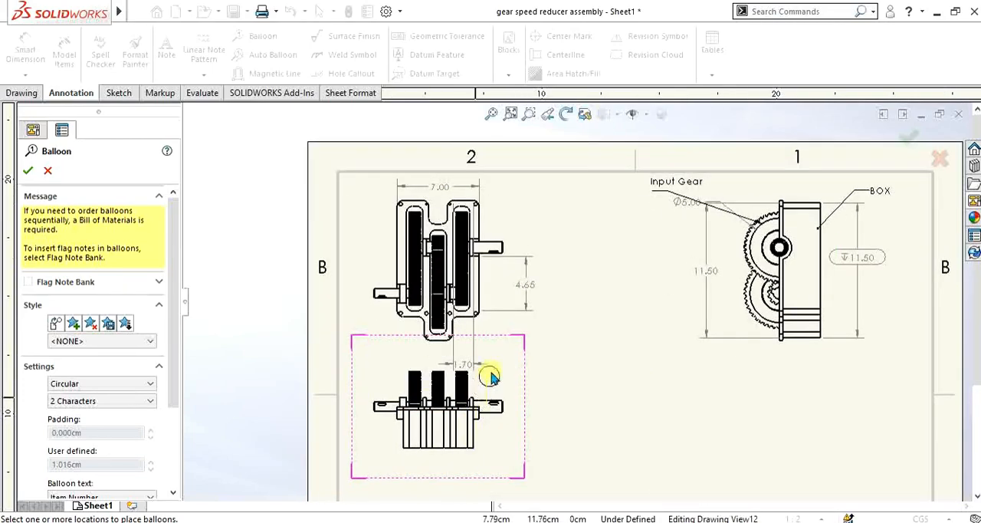
click(755, 249)
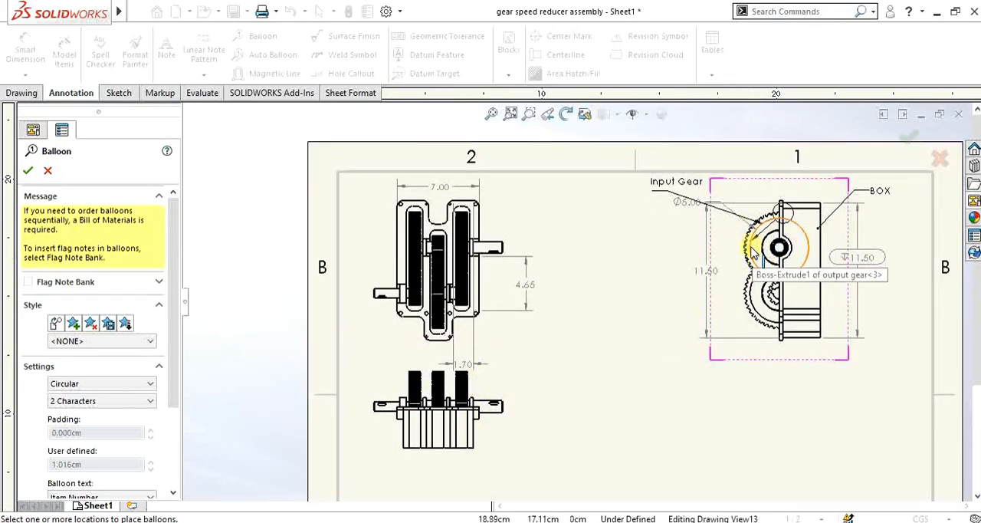
click(634, 244)
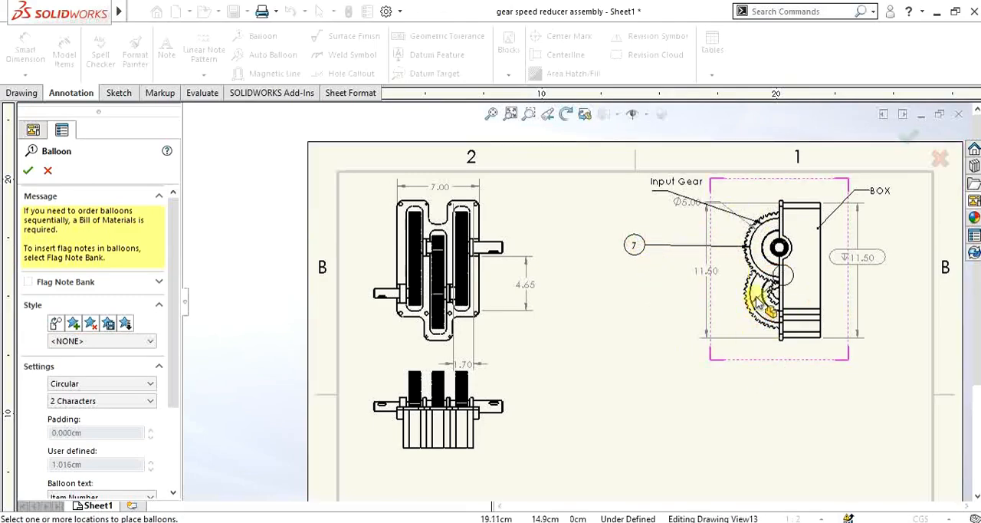
click(755, 299)
click(666, 349)
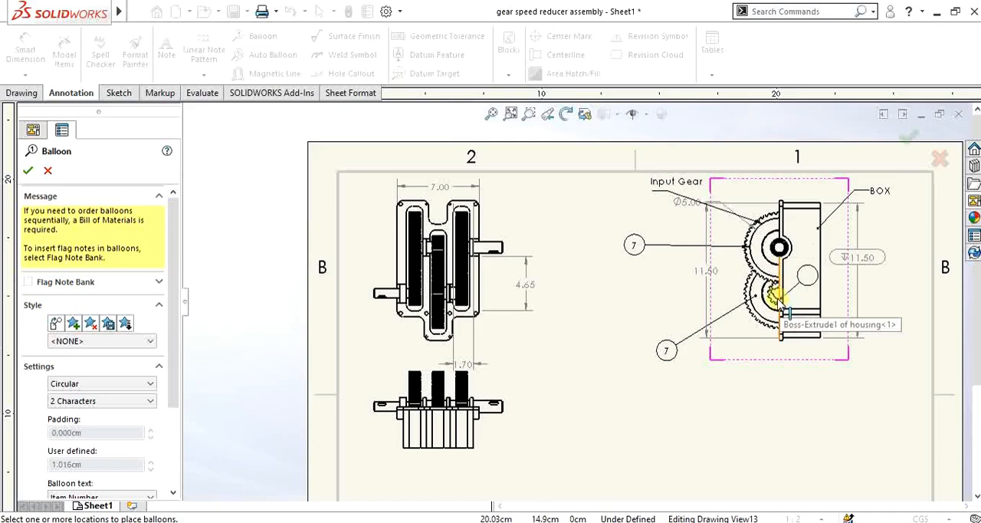
Step: Balloon the housing at its flange beside the lower gear and at its right edge in the side view
click(782, 306)
click(806, 381)
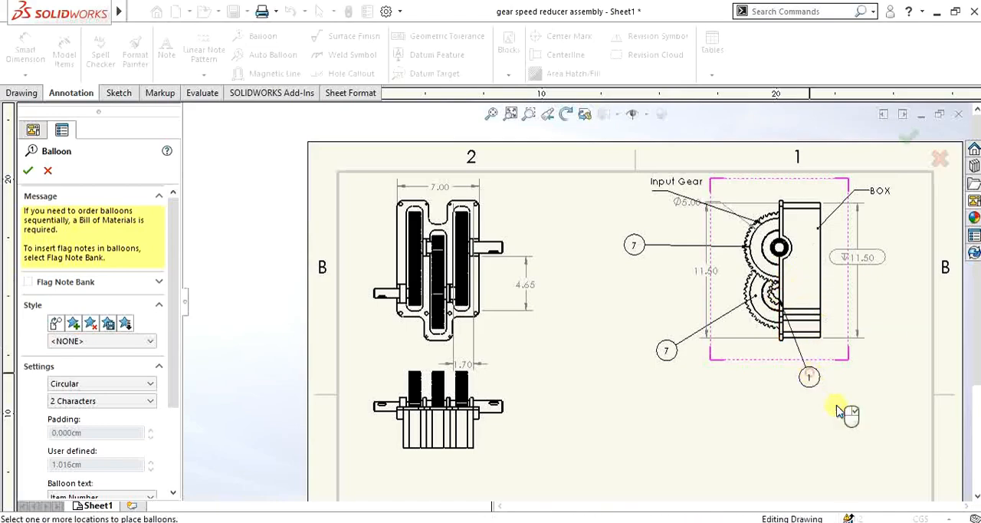
click(821, 280)
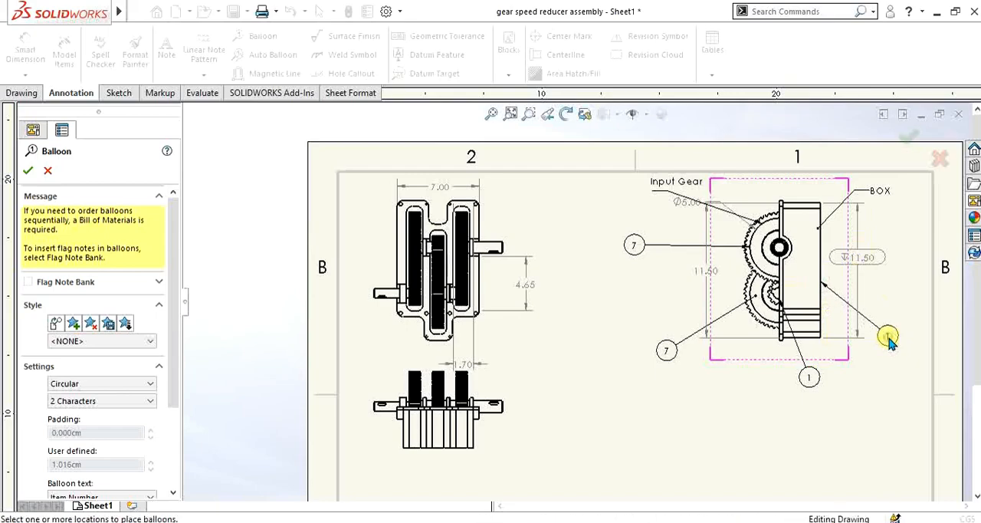
click(887, 337)
Step: Balloon the housing's rounded boss and the output shaft at its center in the side view
scroll(900, 361, down, 3)
scroll(854, 291, up, 3)
scroll(688, 302, up, 2)
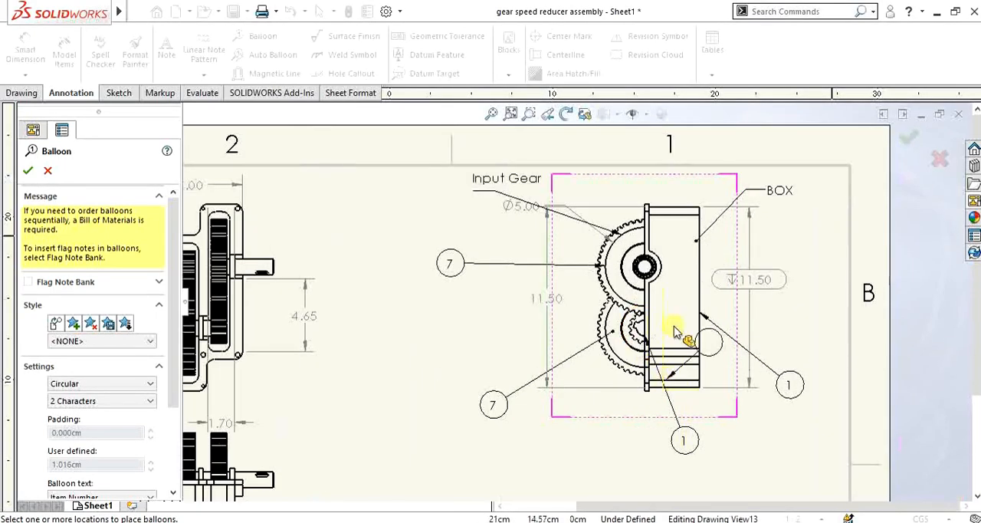
click(699, 243)
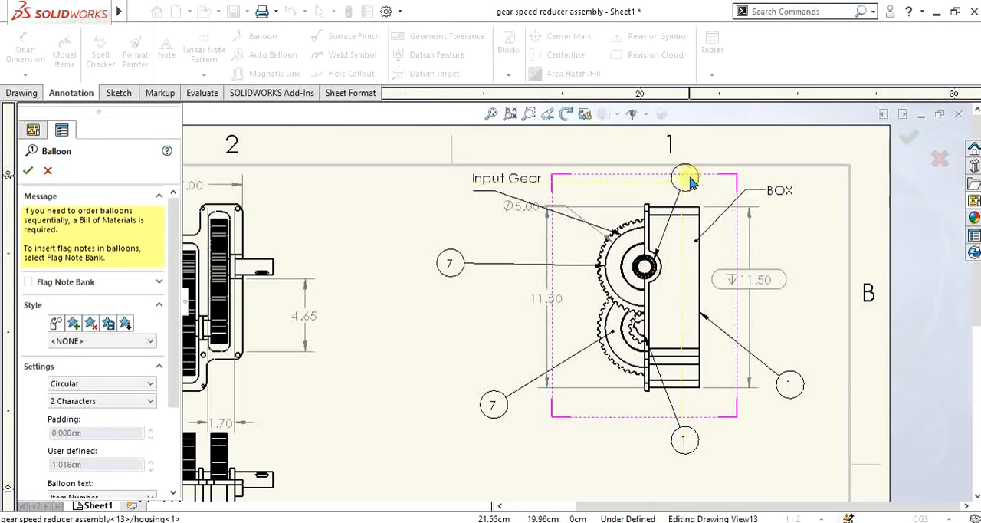
click(687, 197)
click(646, 266)
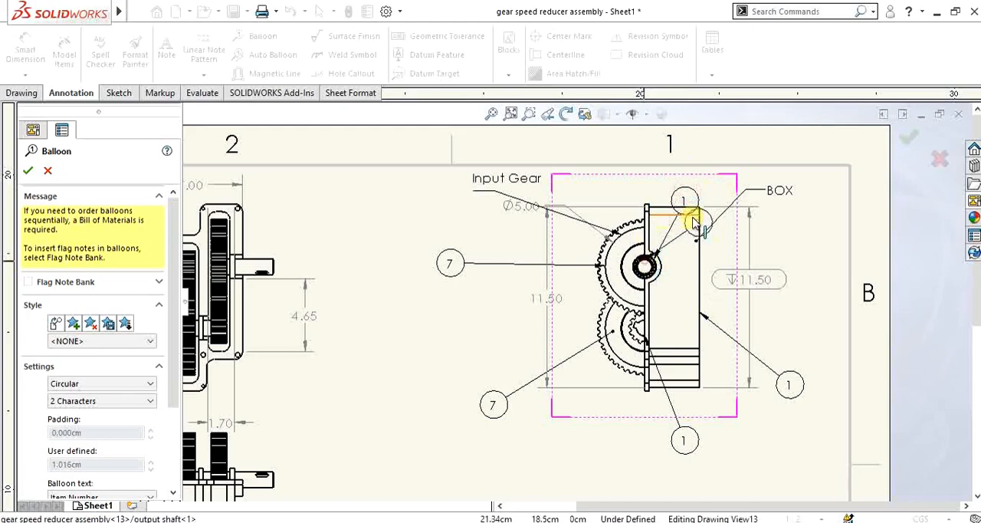
click(431, 332)
scroll(491, 349, down, 2)
scroll(494, 342, down, 1)
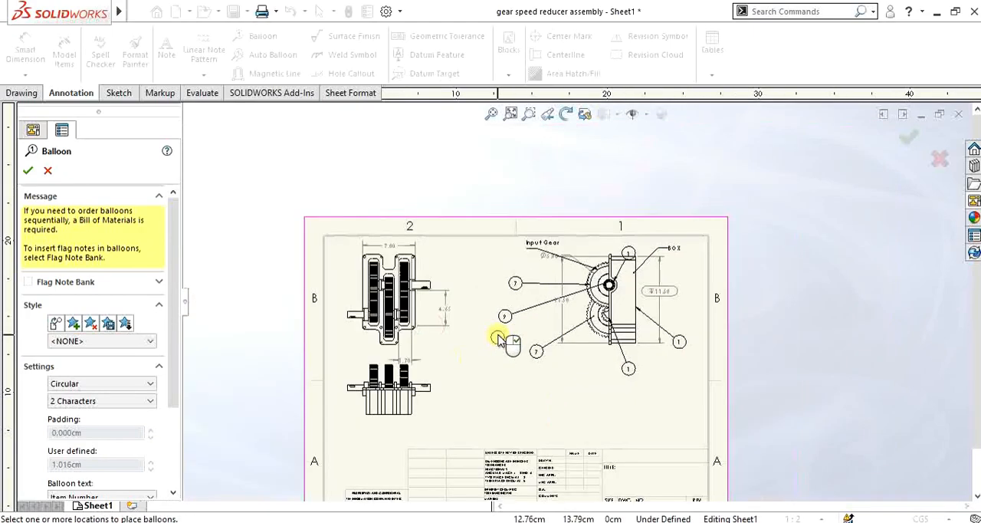
scroll(502, 333, up, 1)
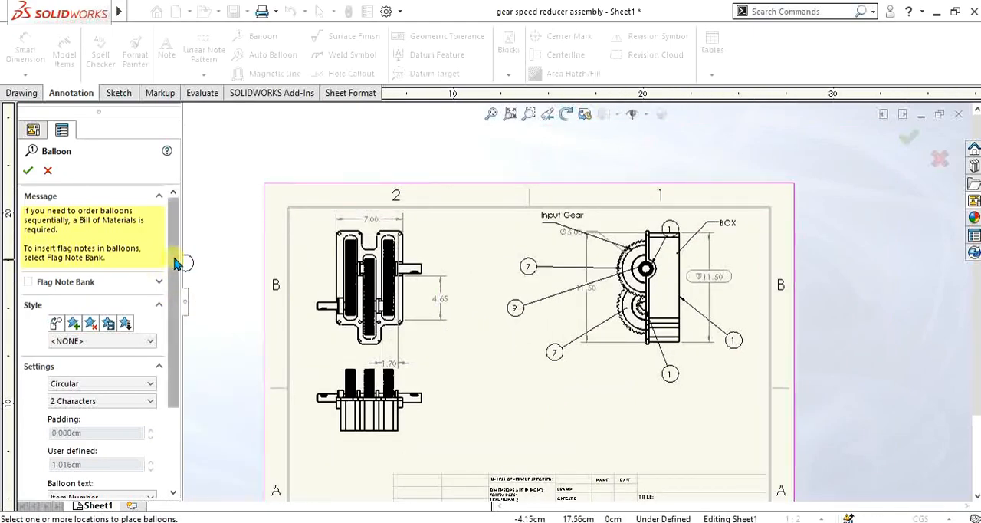
drag(179, 261, 174, 371)
click(139, 380)
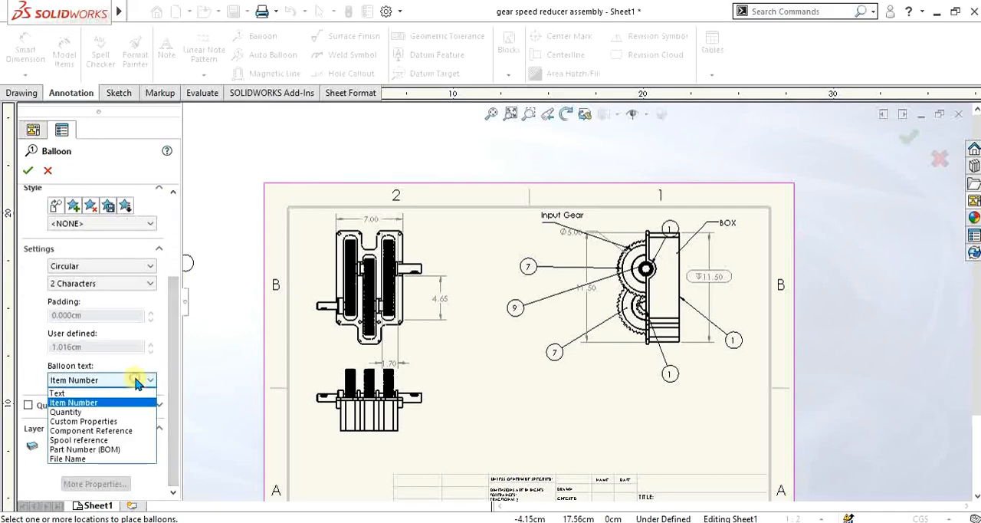
click(113, 412)
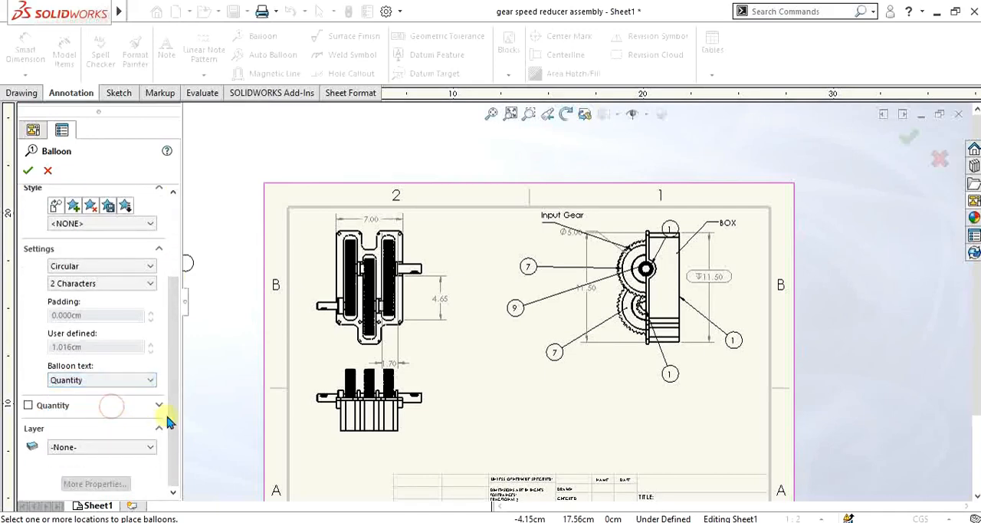
click(111, 381)
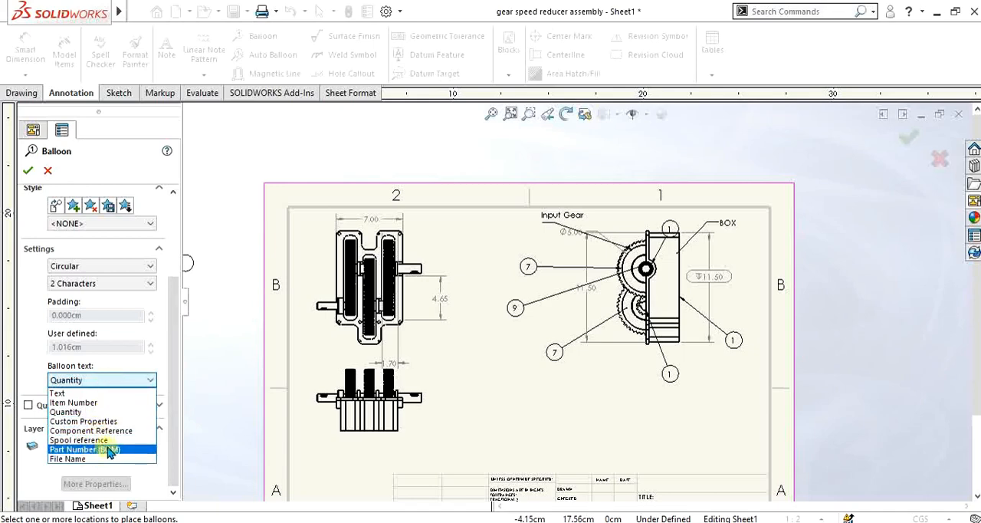
click(106, 395)
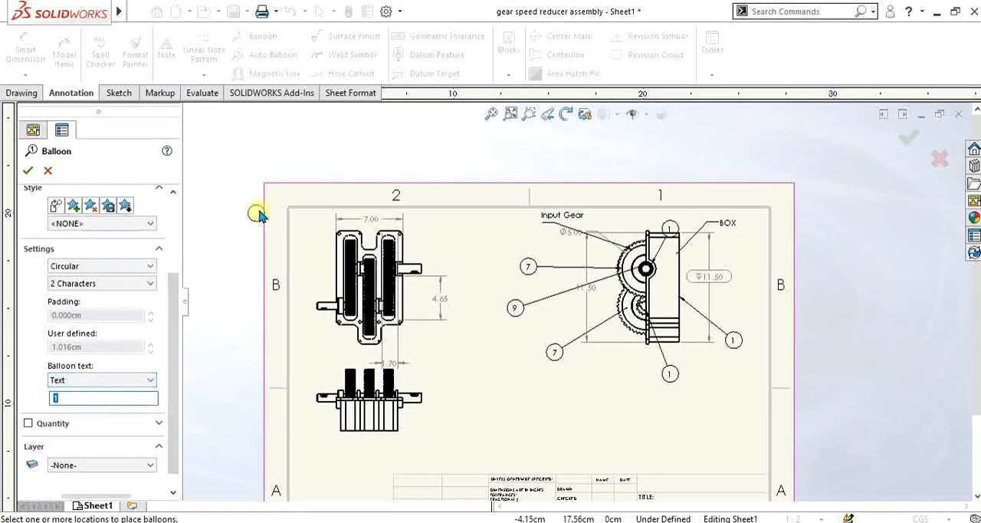
scroll(651, 278, down, 4)
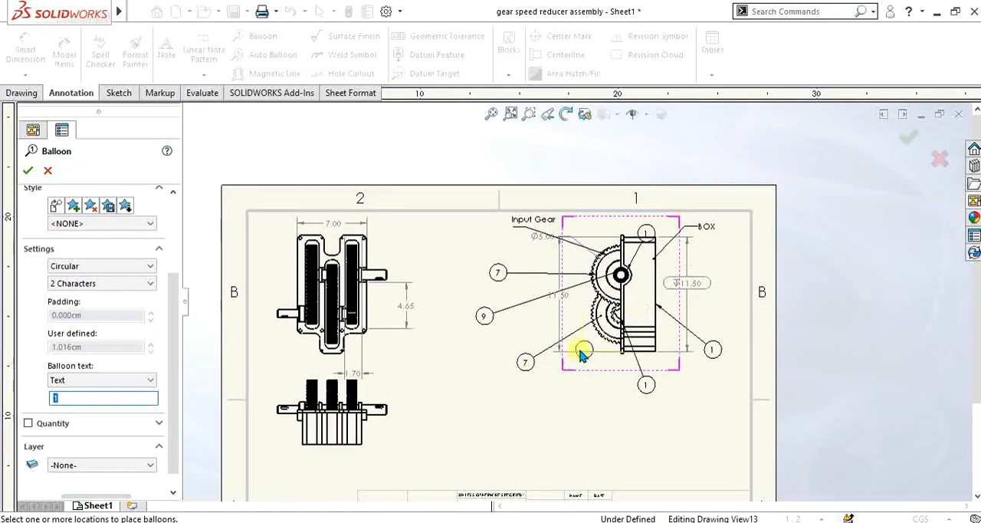
scroll(598, 373, up, 5)
scroll(522, 384, down, 2)
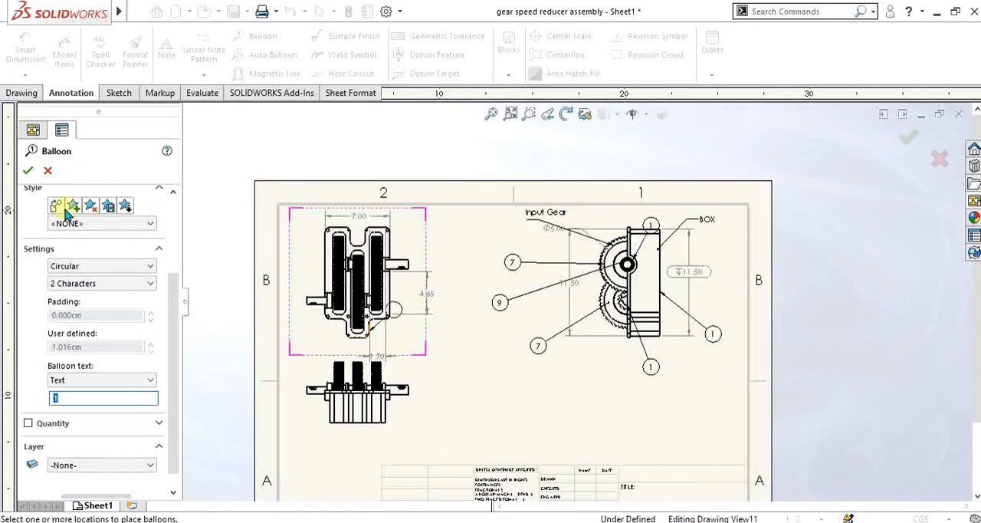
click(47, 171)
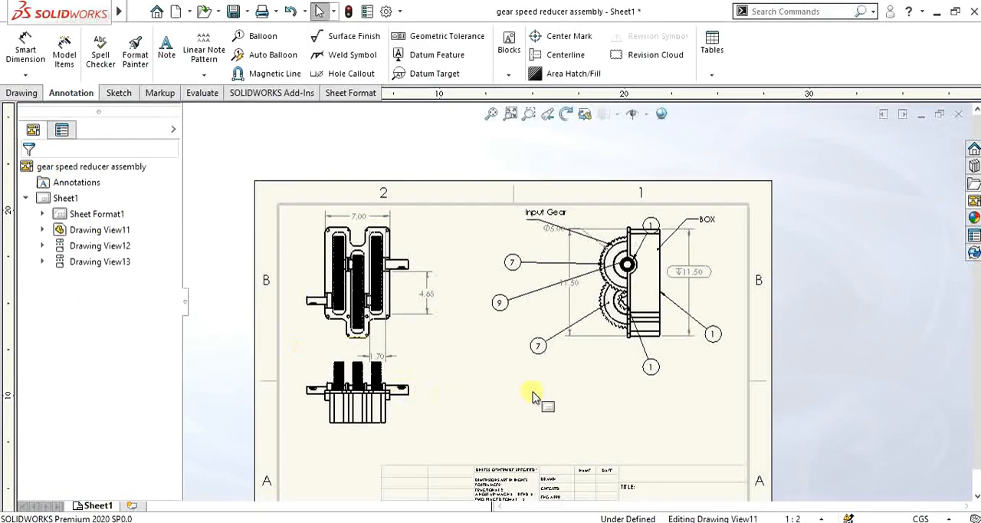
scroll(534, 394, up, 2)
scroll(591, 340, down, 1)
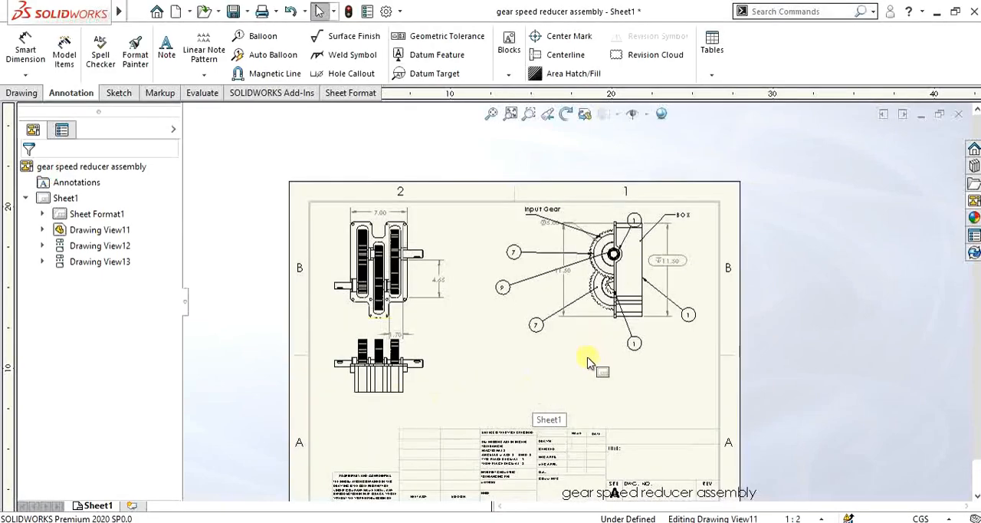
click(268, 55)
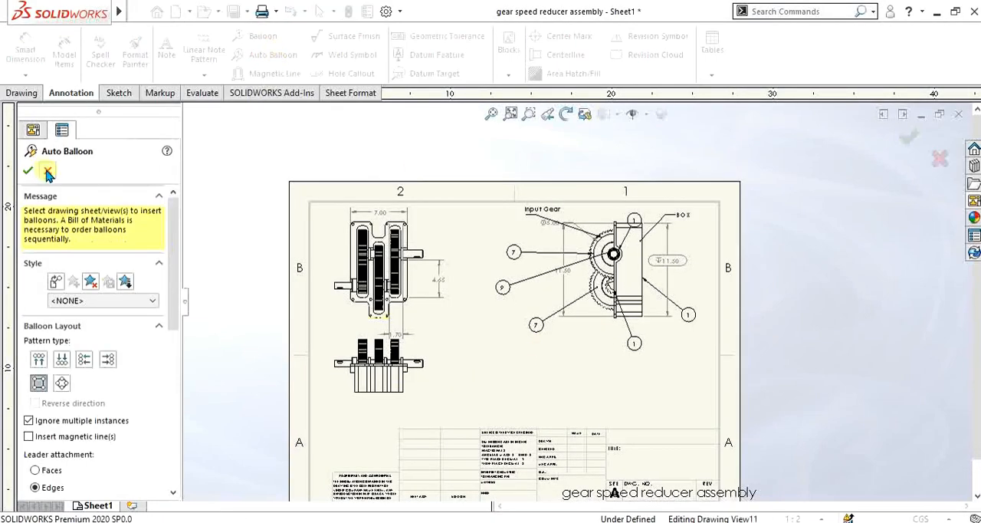
click(46, 171)
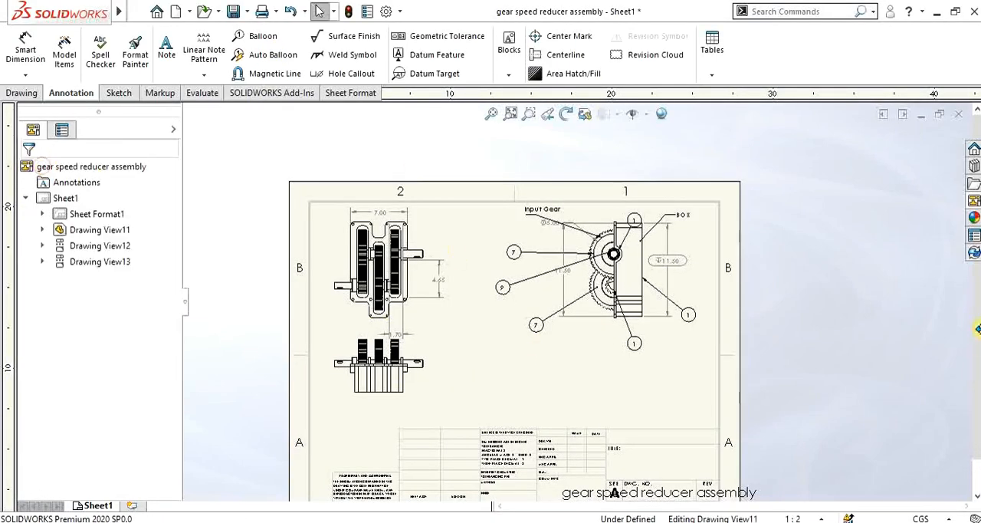
Step: Place an isometric view of the gear reducer assembly on the sheet beneath the side view
click(974, 203)
scroll(958, 399, down, 2)
mouse_move(877, 371)
mouse_down()
mouse_move(583, 394)
mouse_move(578, 367)
mouse_up()
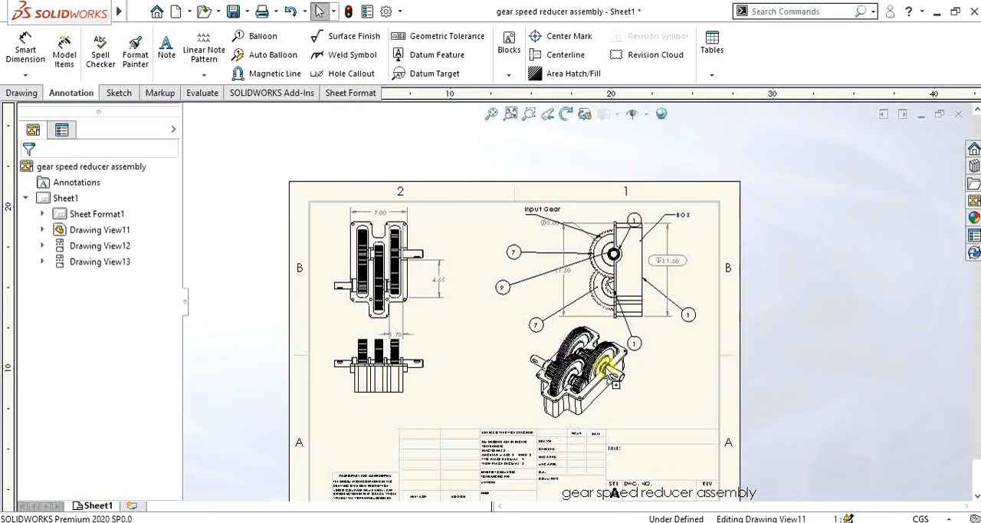
click(32, 177)
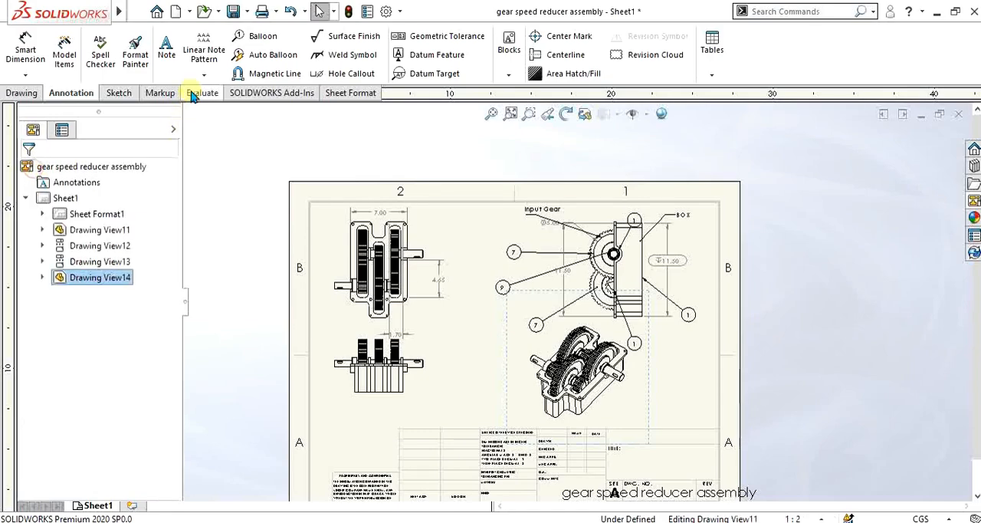
Step: Auto-balloon the isometric view in a square layout around it, ignoring multiple instances and attaching the leaders to edges
click(274, 61)
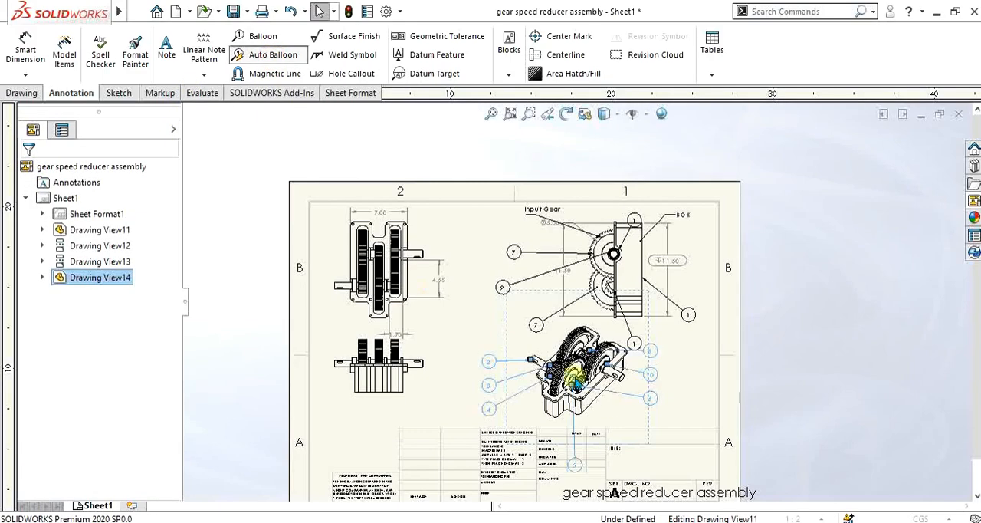
scroll(569, 387, down, 3)
scroll(613, 381, up, 3)
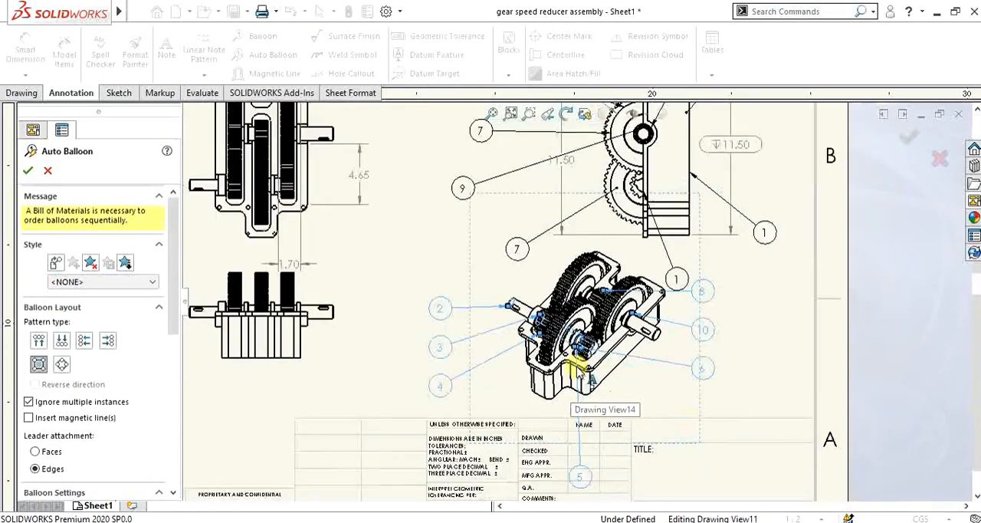
scroll(616, 366, down, 2)
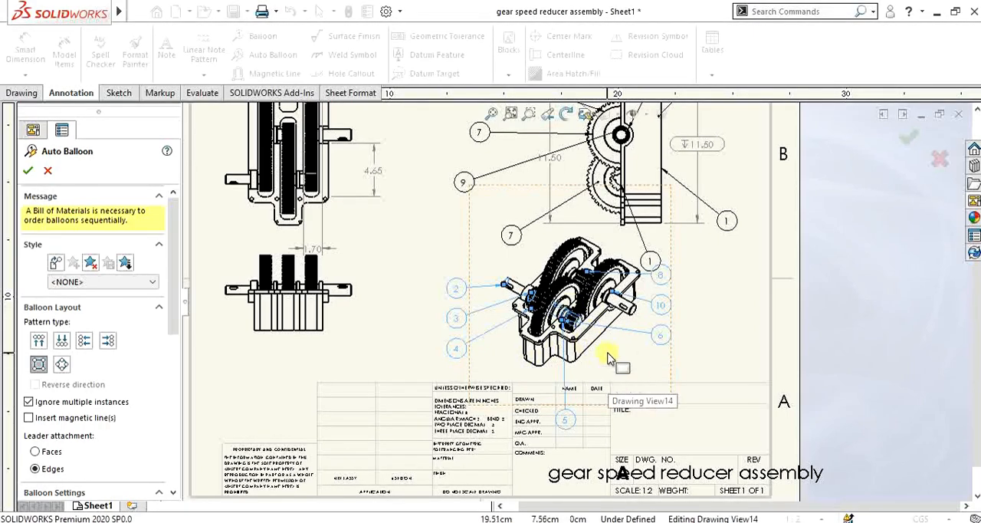
click(40, 340)
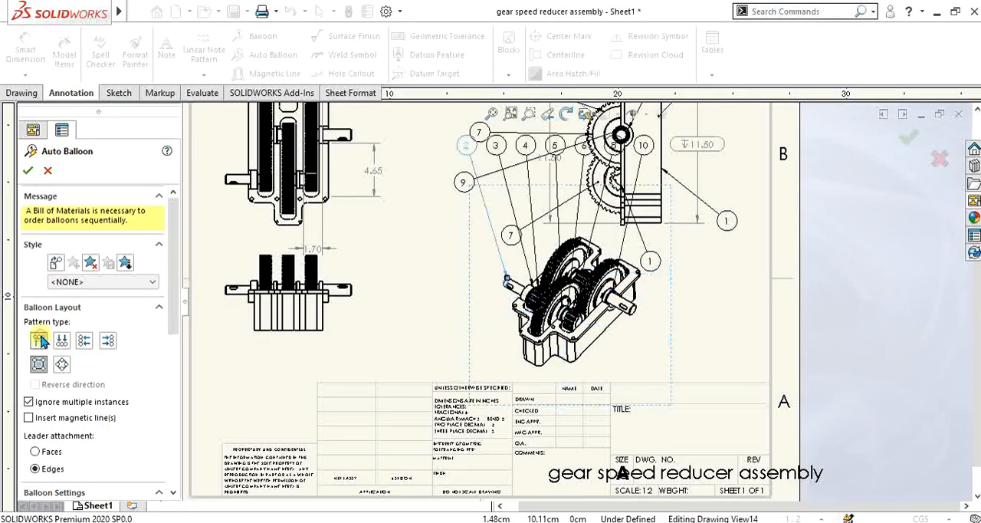
click(84, 341)
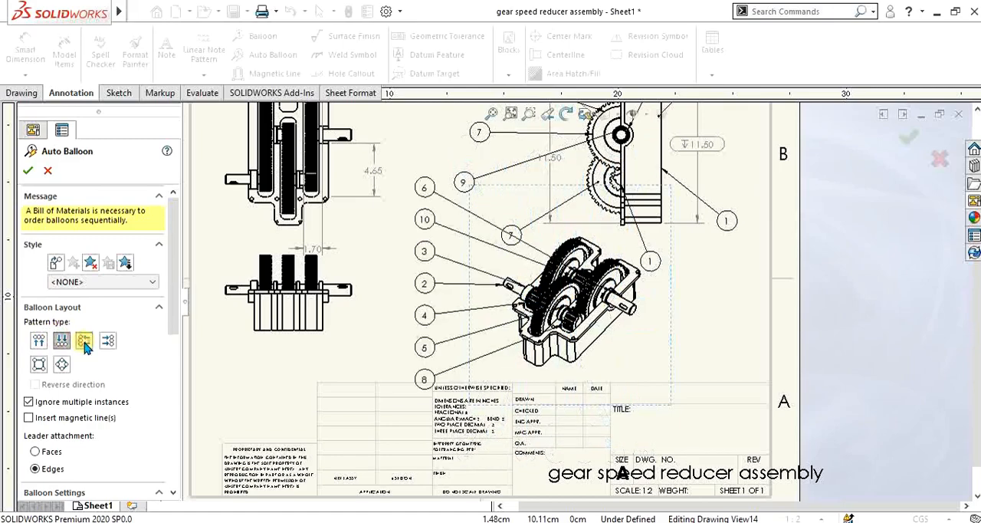
click(108, 340)
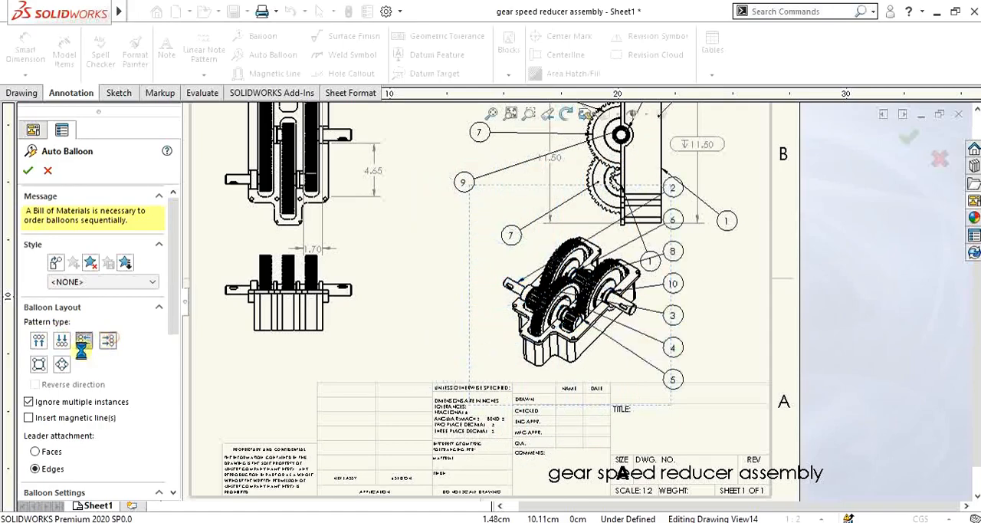
click(39, 364)
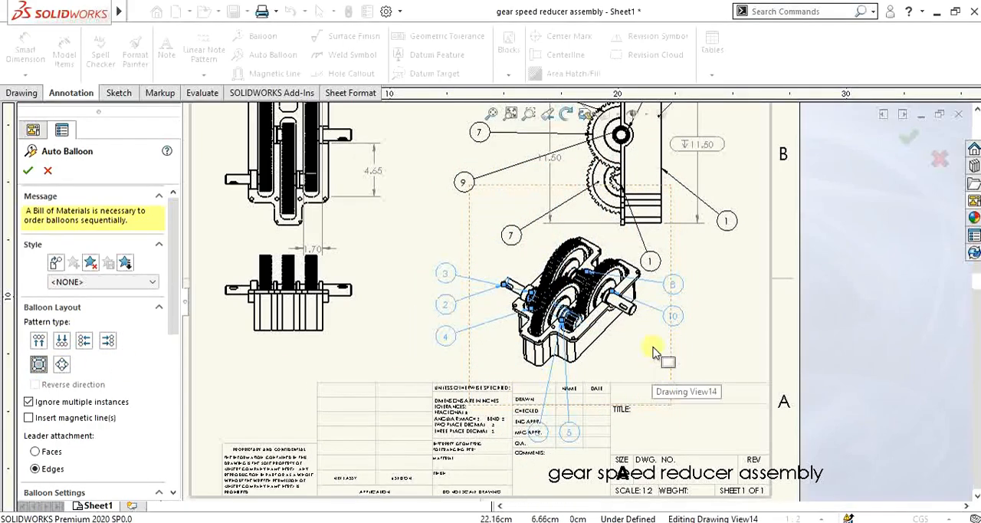
scroll(607, 305, up, 2)
scroll(600, 295, down, 1)
mouse_move(175, 310)
mouse_down()
mouse_move(176, 390)
mouse_move(176, 306)
mouse_up()
click(27, 170)
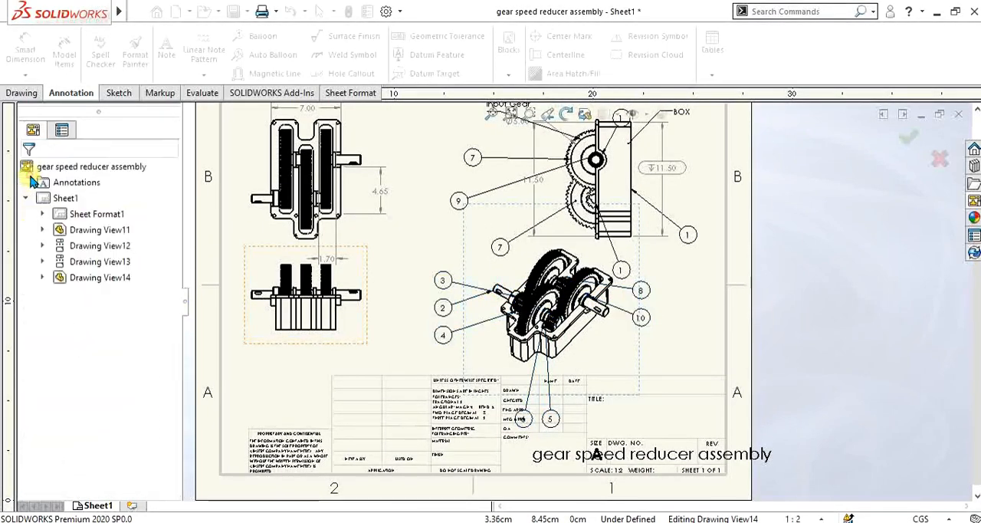
Step: Attach a blank ANSI weld symbol to the rightmost gear in the view beneath the front view
scroll(689, 338, up, 2)
scroll(628, 318, down, 1)
scroll(602, 308, down, 3)
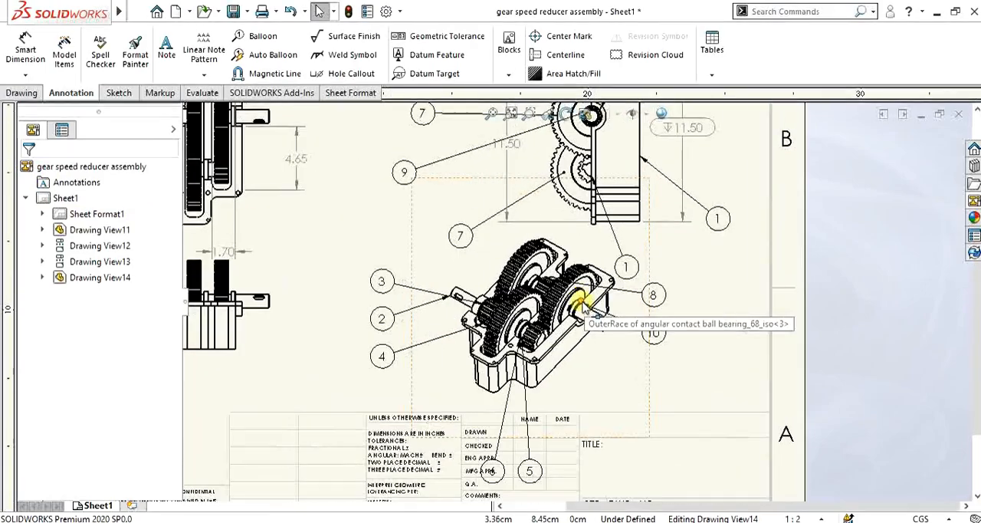
scroll(593, 311, up, 2)
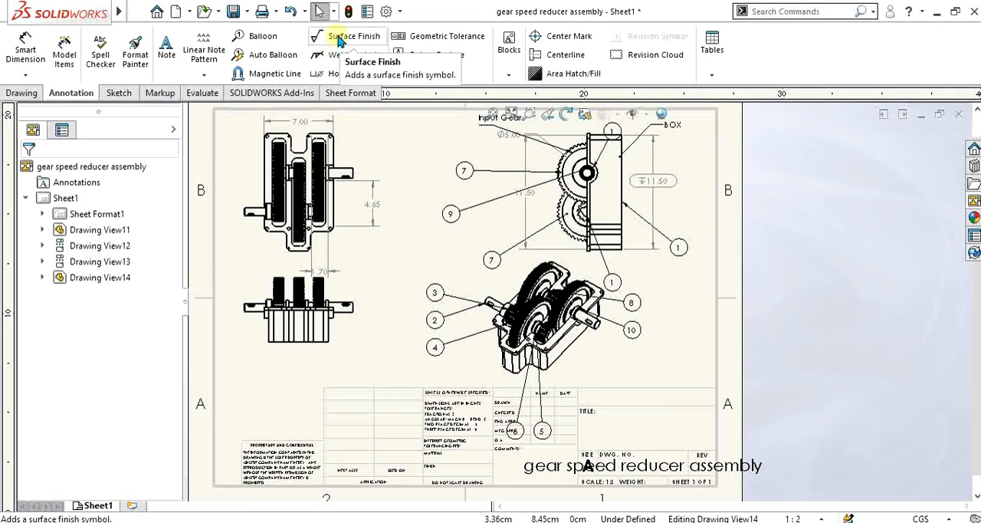
click(346, 55)
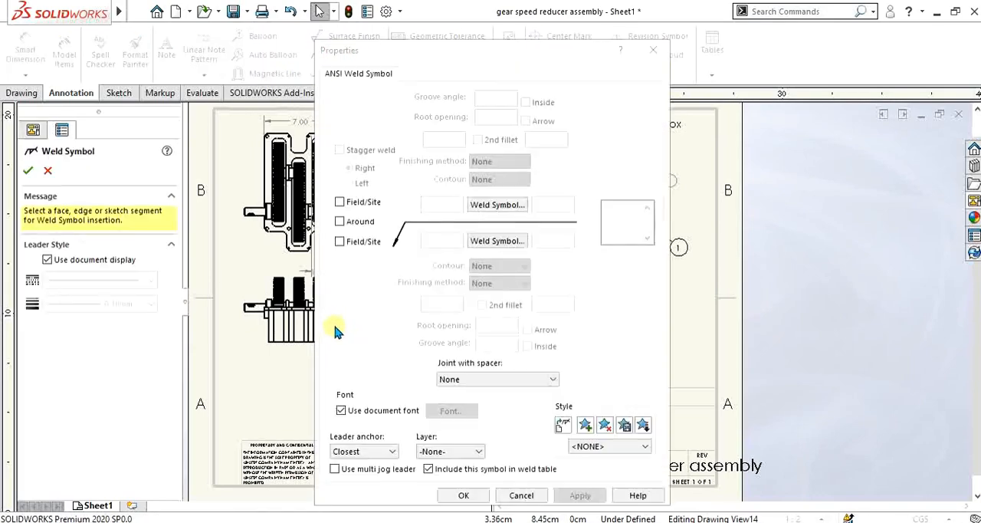
click(479, 494)
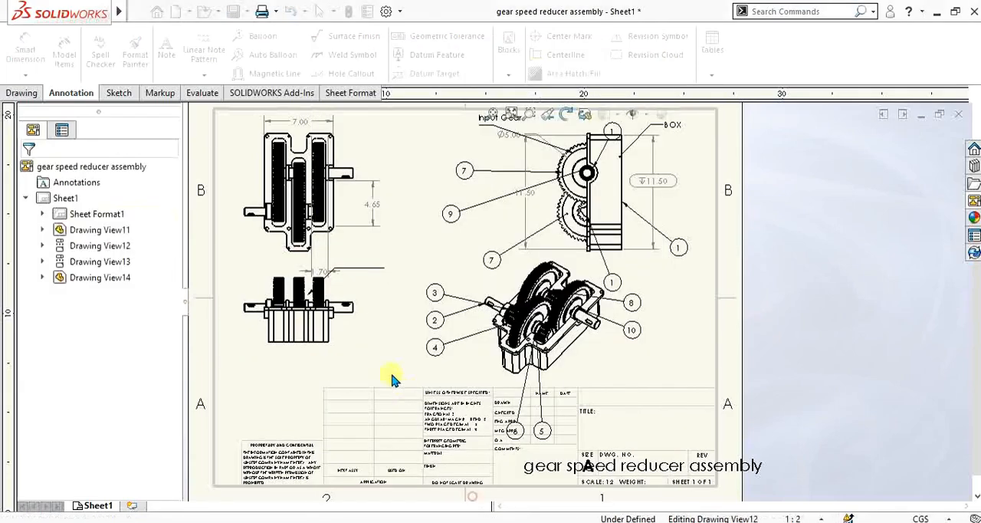
Step: Try a blank weld symbol on the housing's right edge in the view beneath the front view, and remove it
click(327, 329)
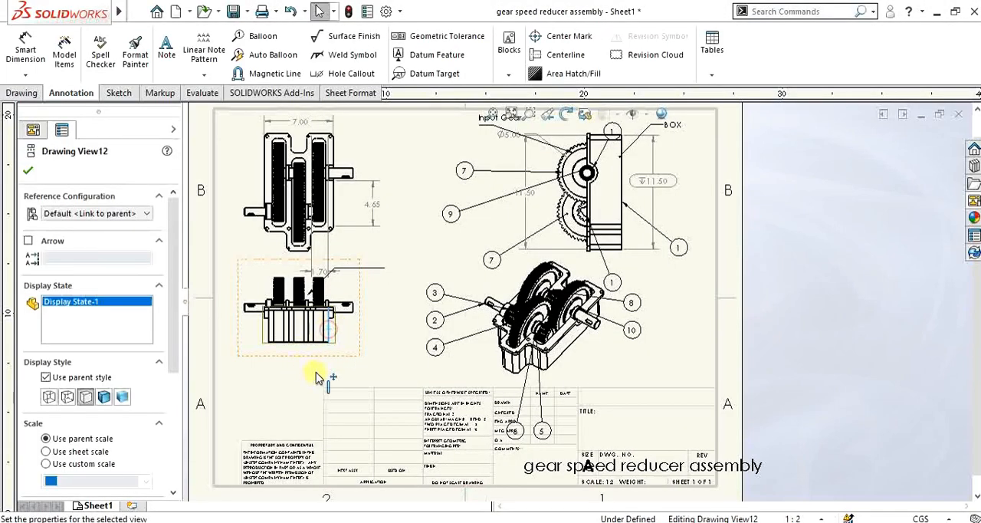
click(354, 55)
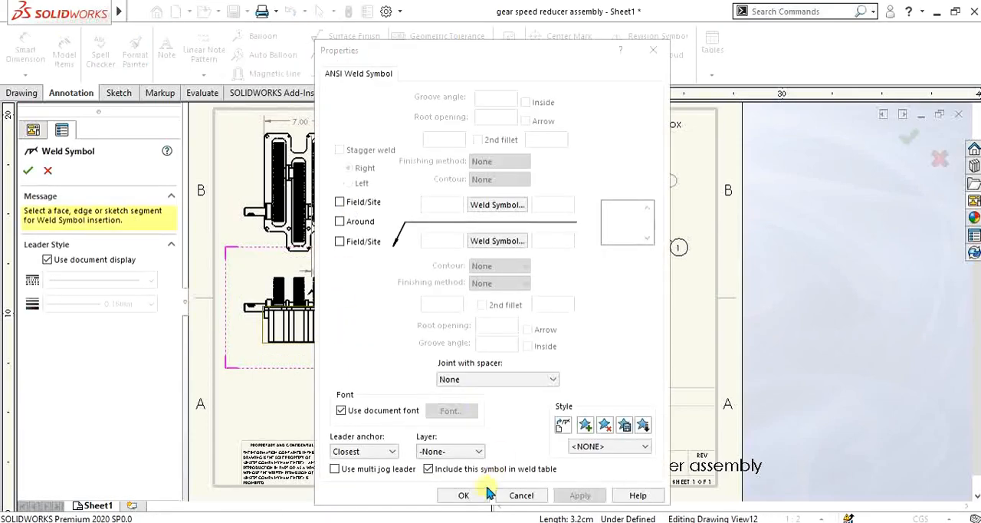
click(461, 496)
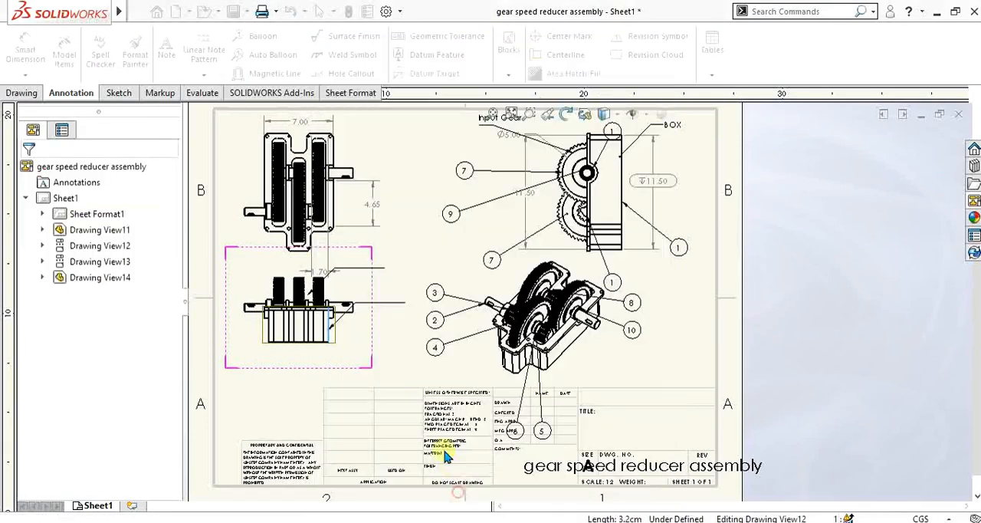
click(383, 305)
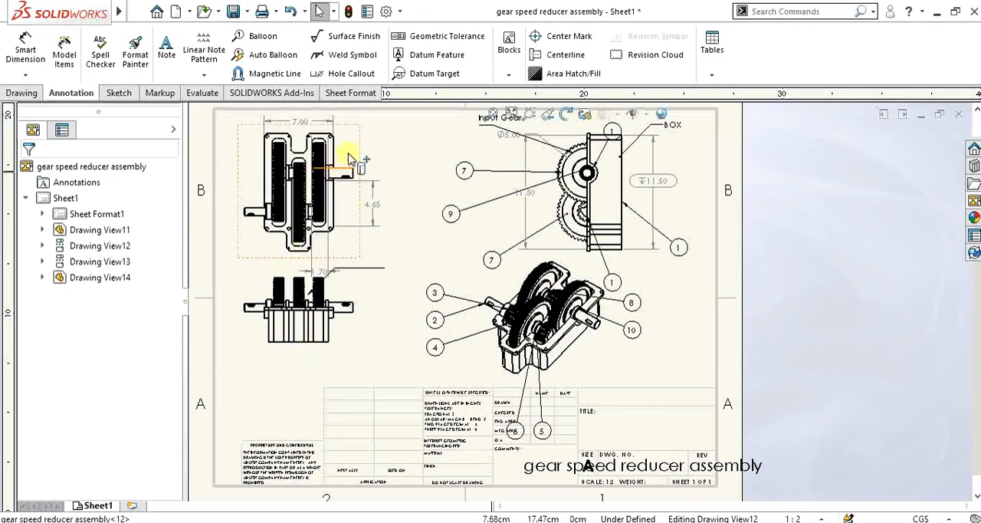
Step: Add a hole callout to the circular edge around the upper shaft in the side view, placing its text right of the housing beneath the BOX note
click(351, 74)
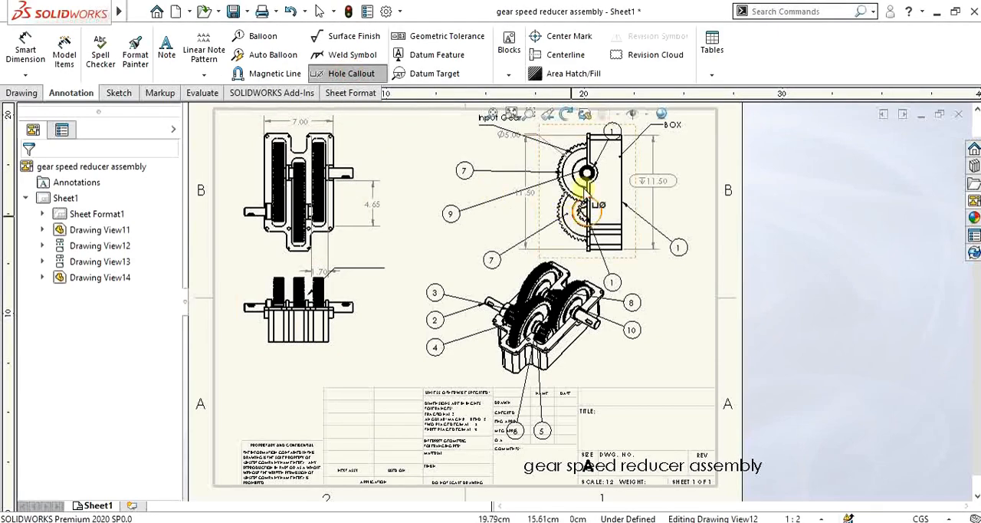
scroll(571, 188, up, 2)
scroll(369, 281, down, 2)
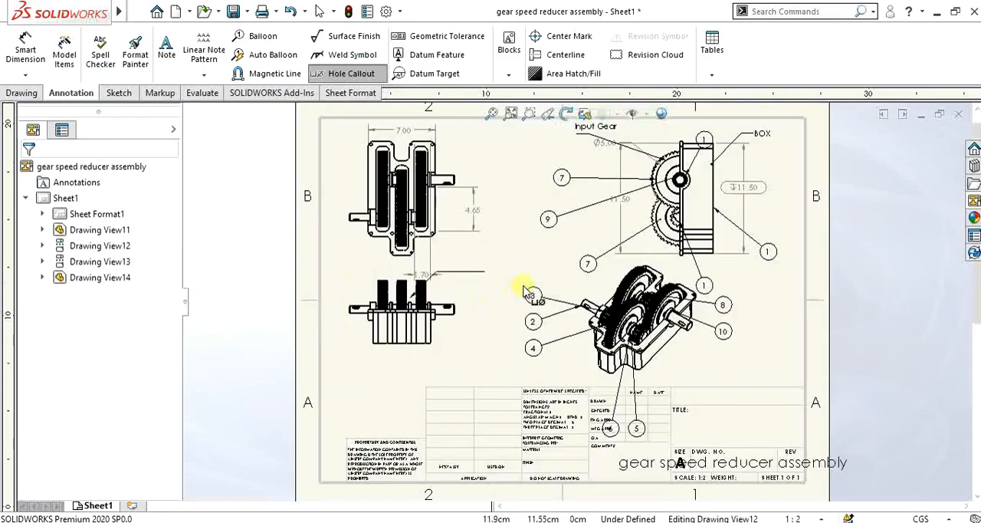
scroll(636, 250, down, 1)
scroll(637, 250, up, 1)
scroll(640, 248, down, 3)
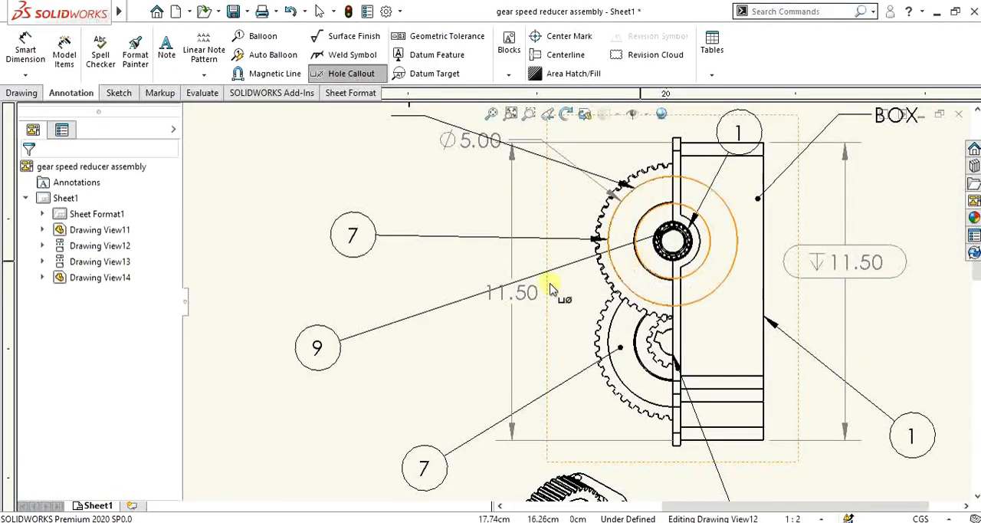
scroll(565, 281, up, 3)
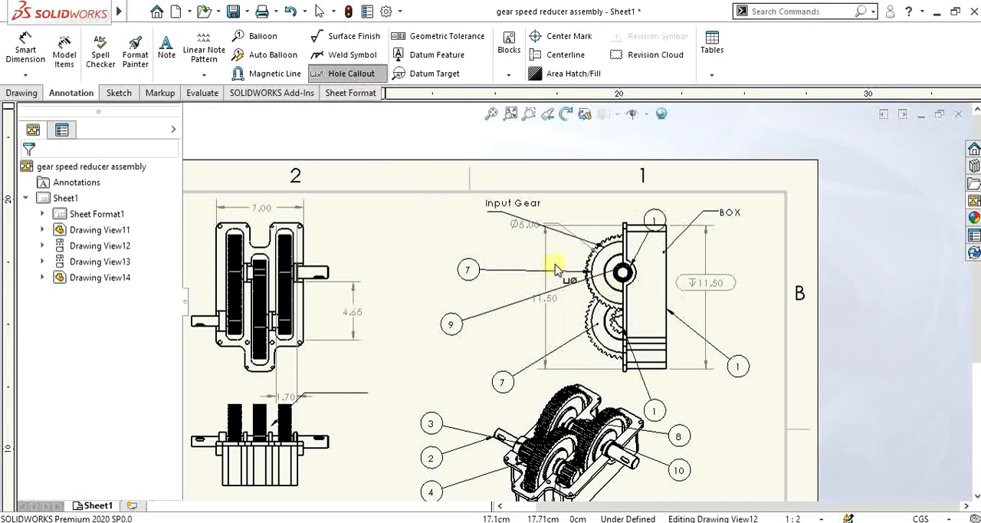
click(618, 269)
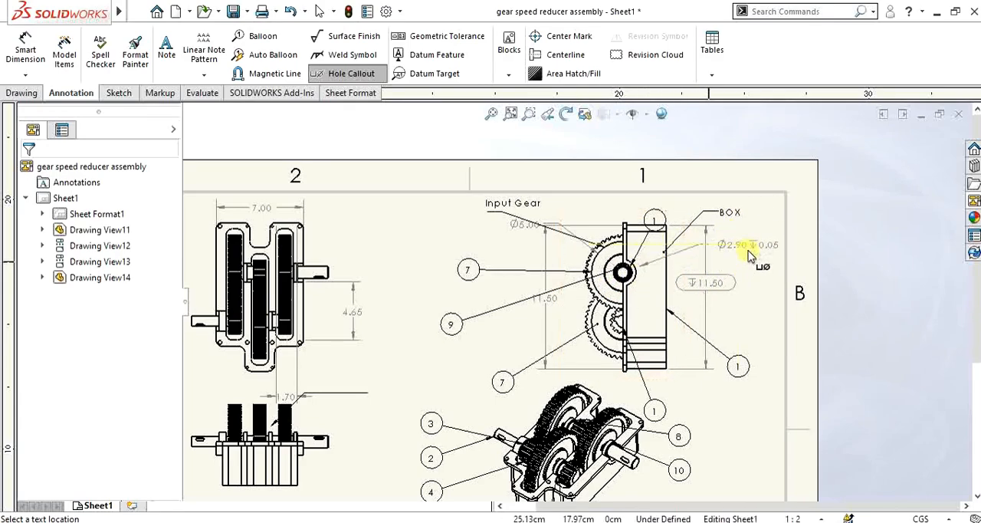
click(749, 255)
scroll(754, 256, down, 5)
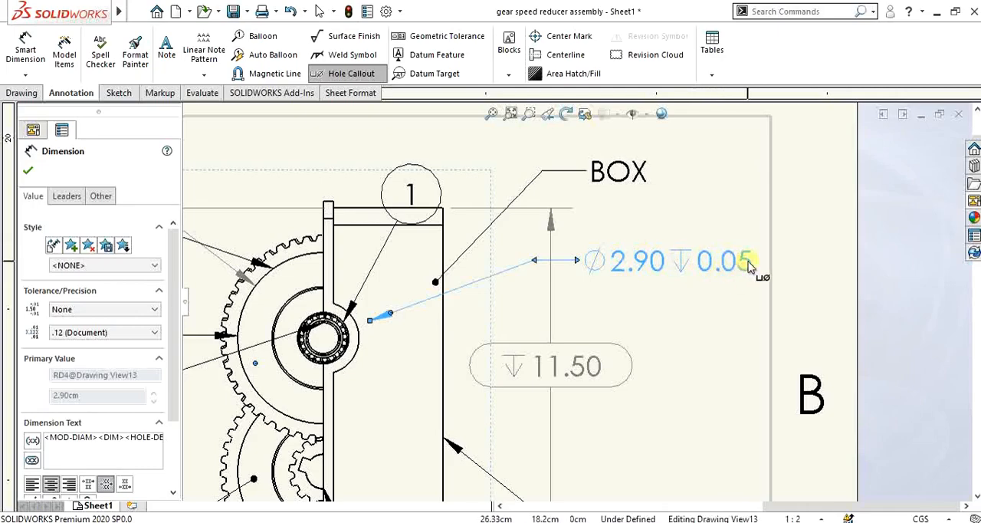
scroll(724, 275, up, 5)
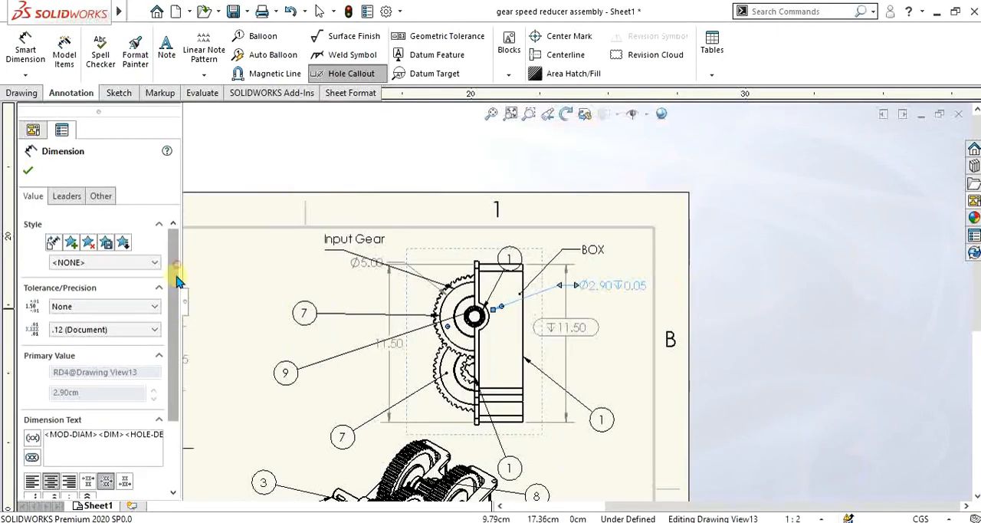
scroll(176, 279, down, 2)
scroll(176, 280, up, 2)
click(28, 170)
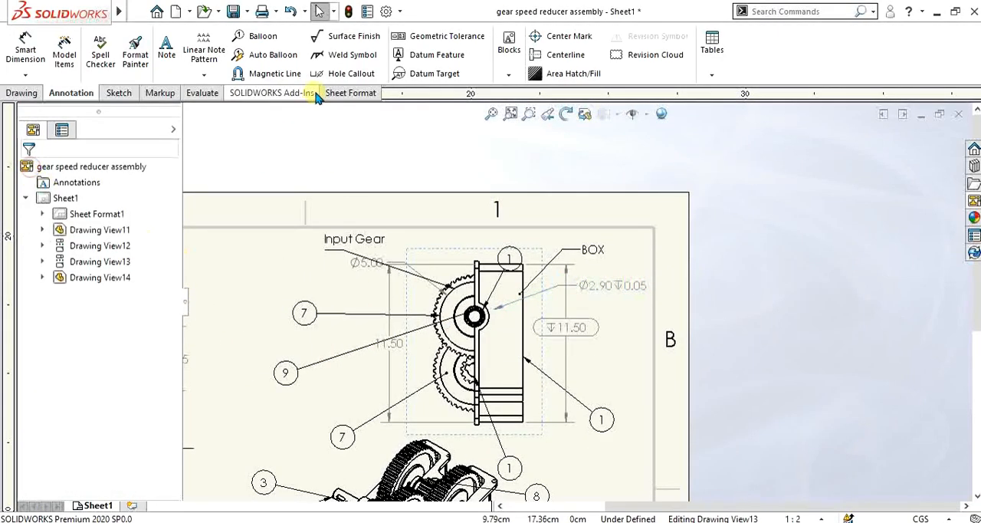
click(338, 79)
scroll(476, 352, up, 4)
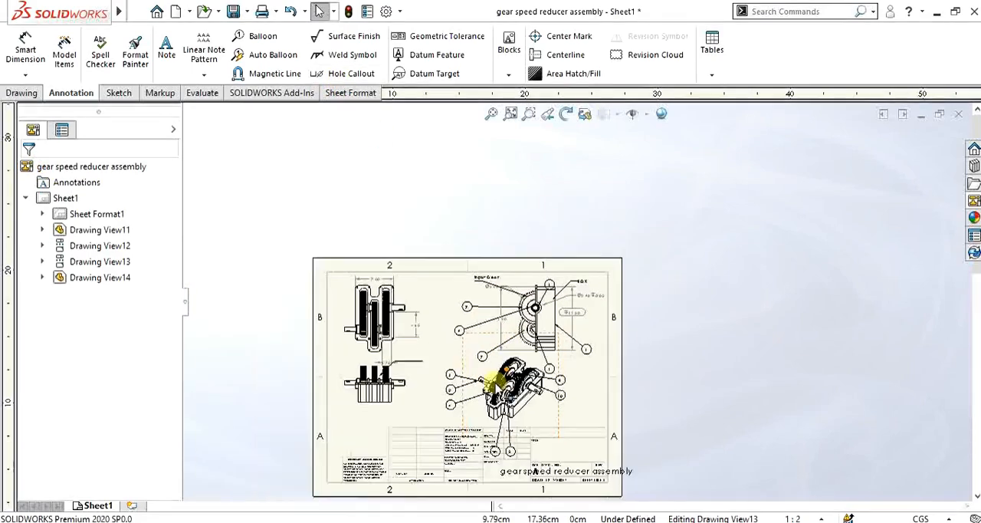
scroll(479, 345, down, 2)
scroll(480, 368, down, 1)
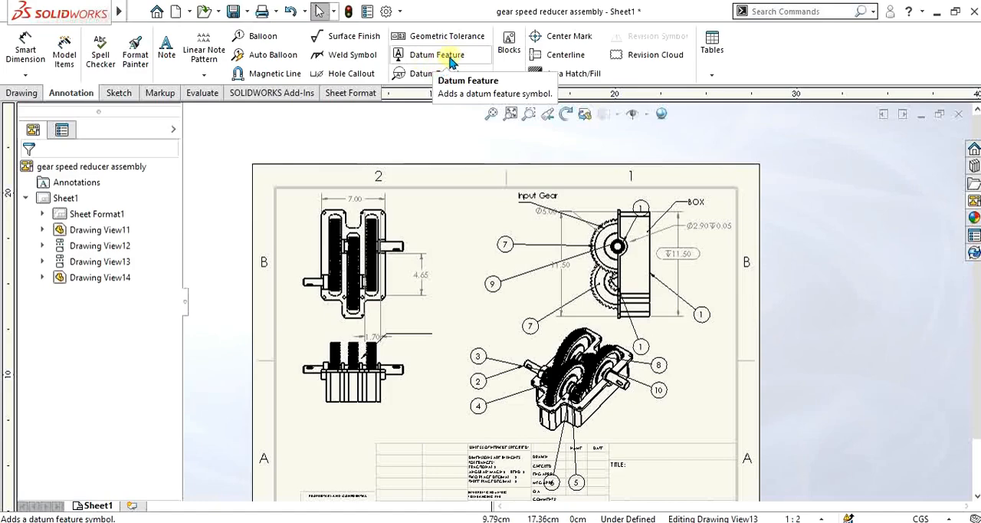
scroll(447, 243, up, 3)
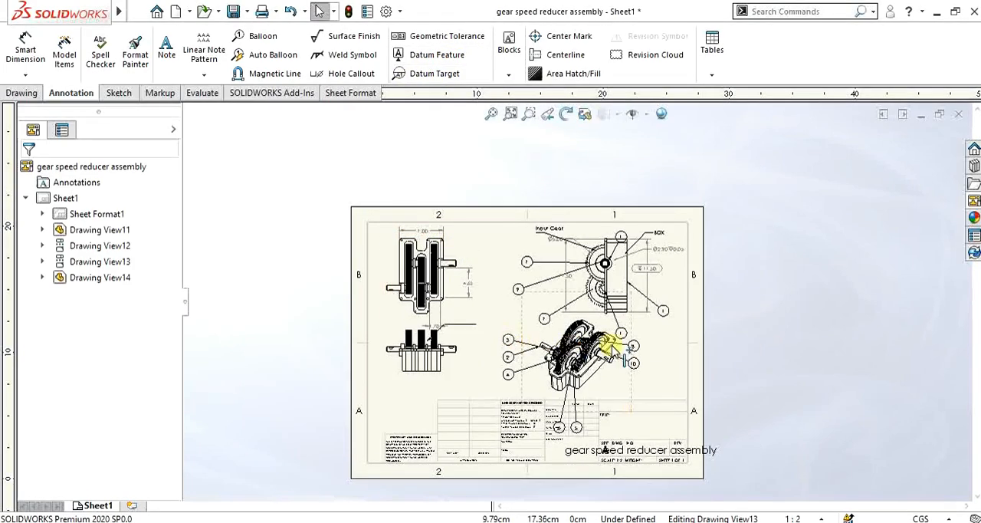
scroll(611, 351, down, 1)
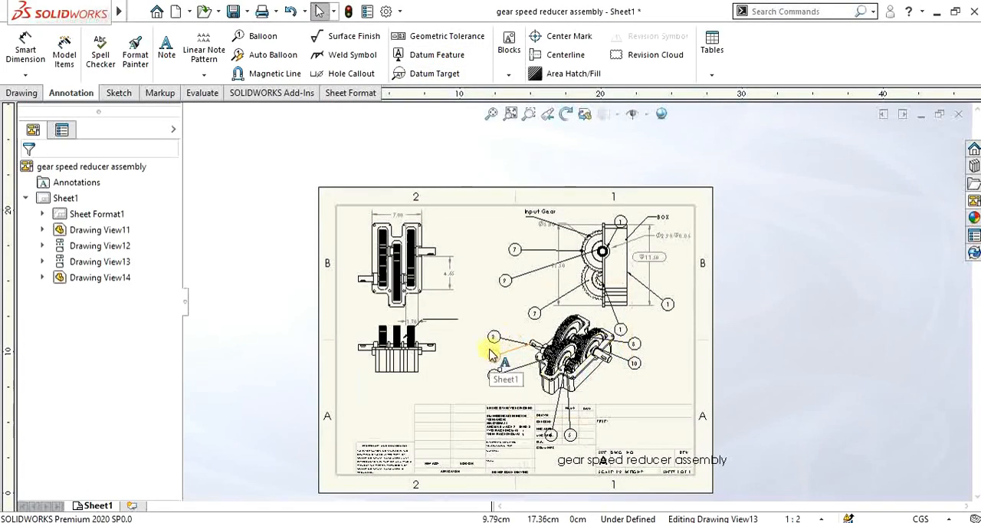